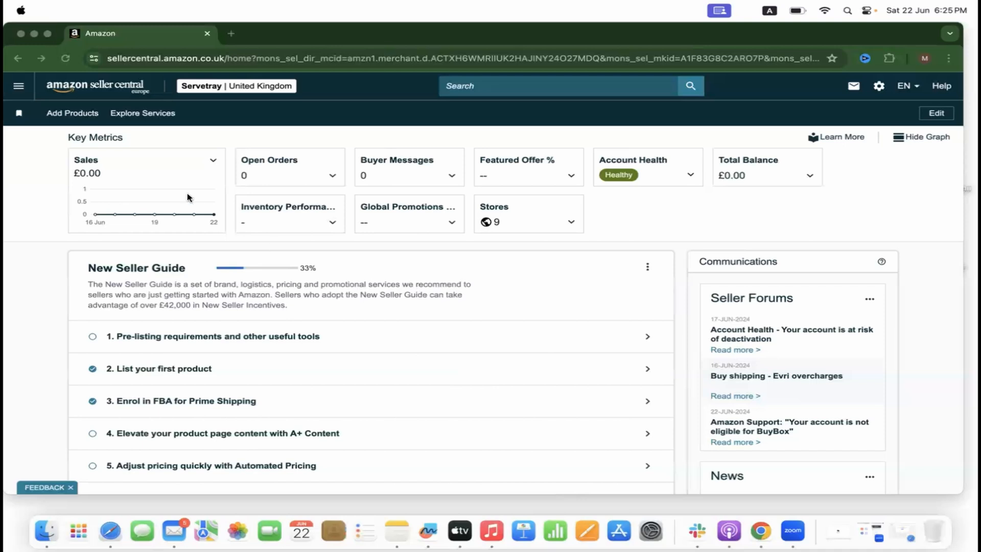
- Start adding a single new product to the catalogue from scratch with a blank form
click(20, 90)
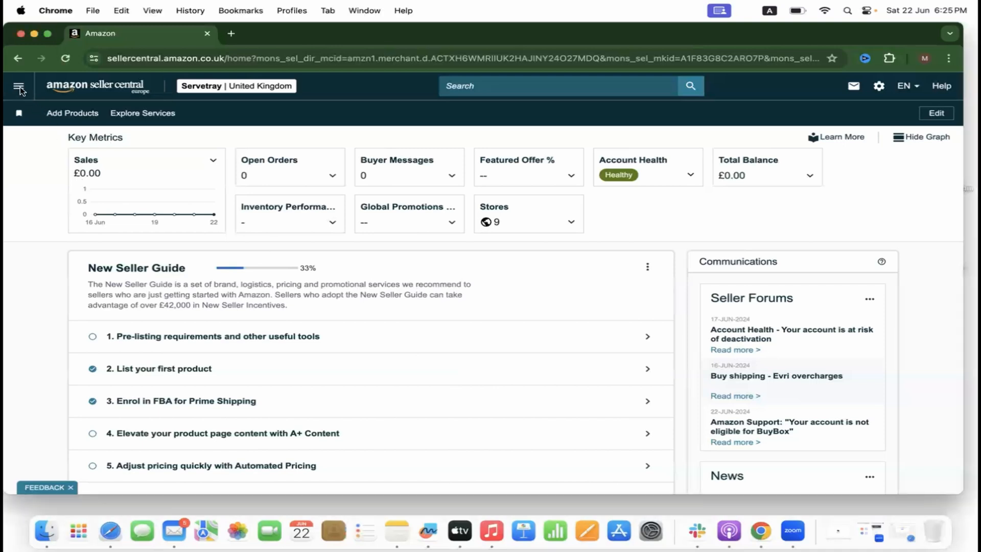
click(21, 90)
mouse_move(72, 118)
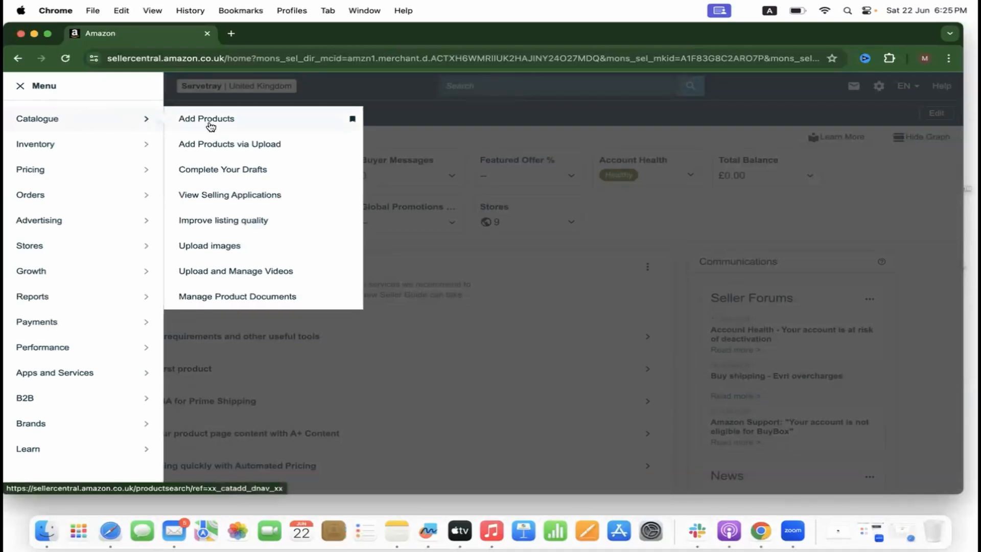
click(247, 119)
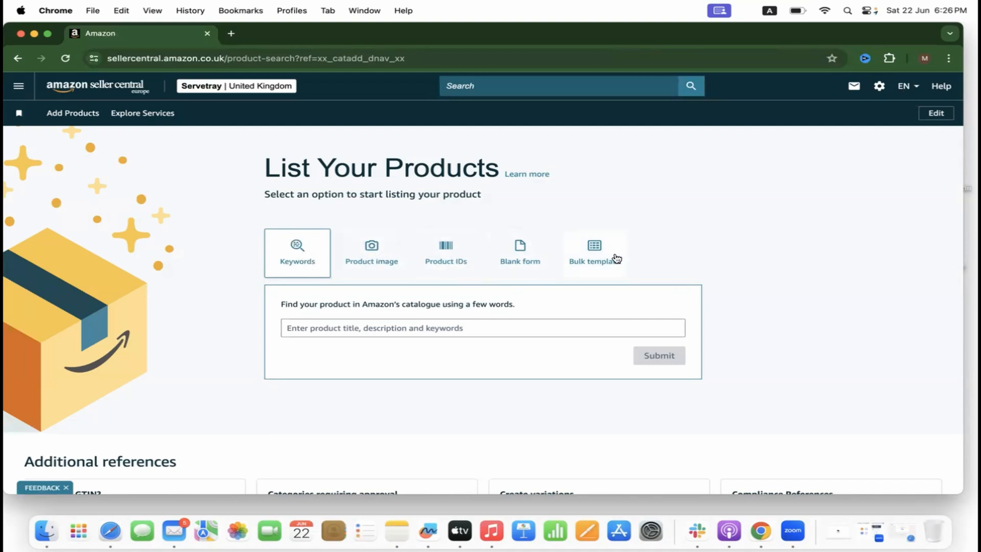
click(518, 255)
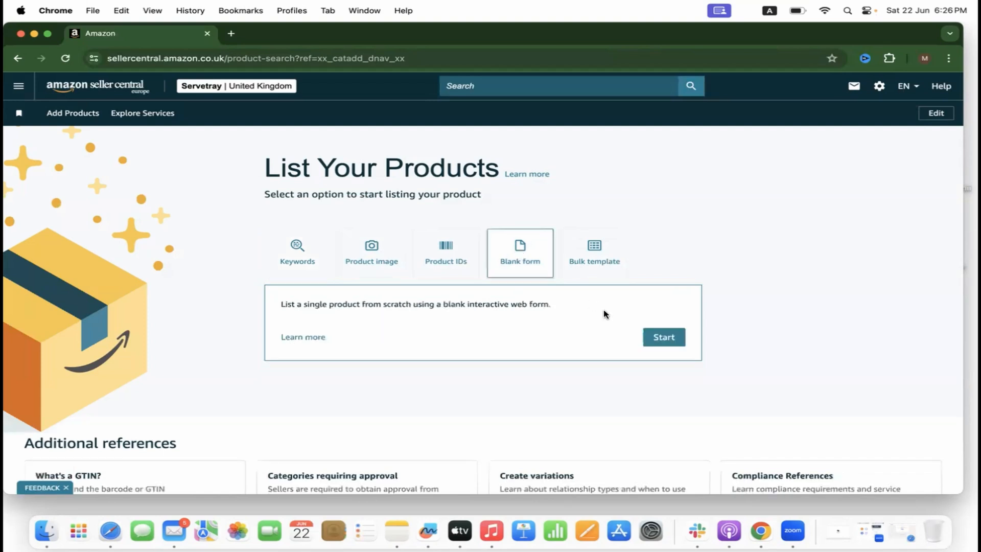
click(665, 337)
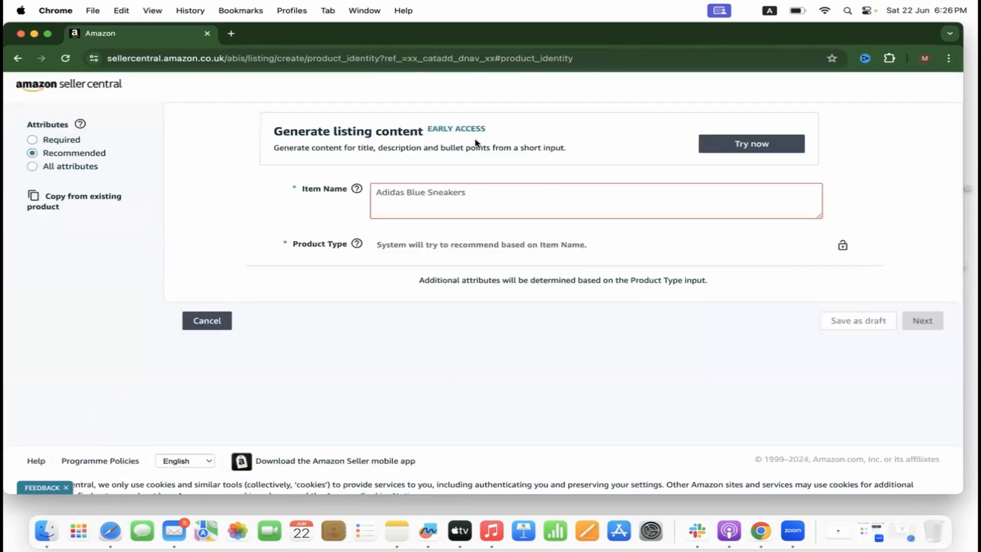
- Open amazon.com in a new browser tab and view the CHEFMAN Indoor Pizza Oven page as an example of a product title
click(475, 196)
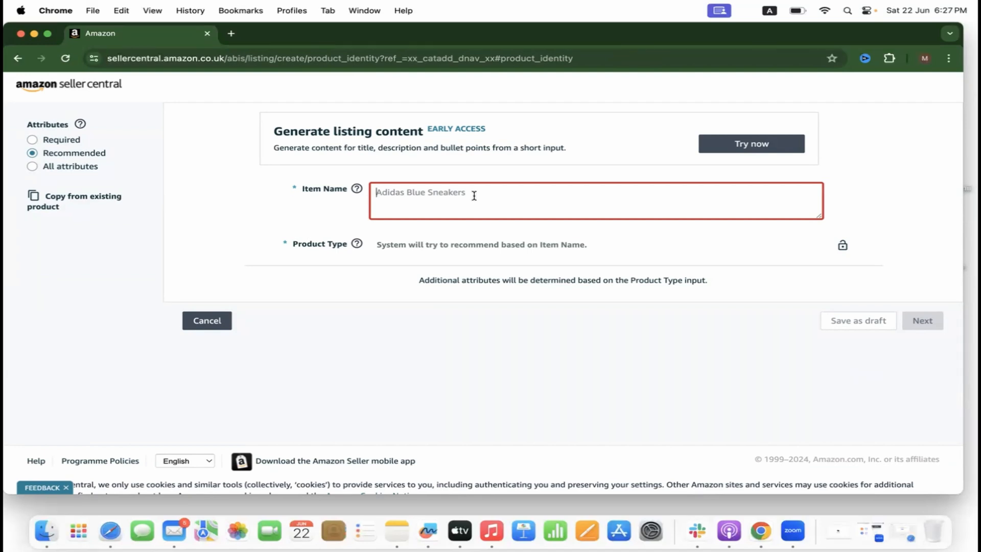
click(233, 34)
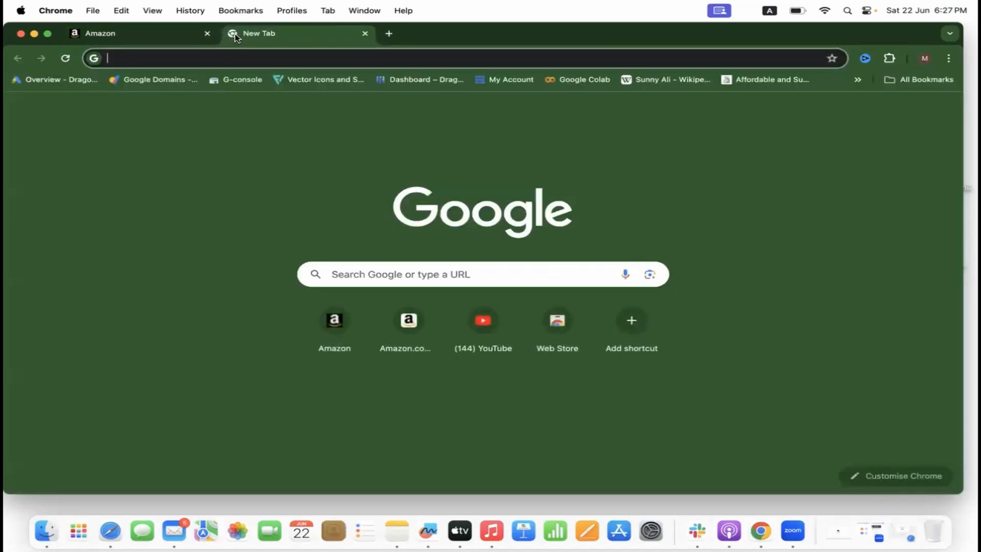
text(ama)
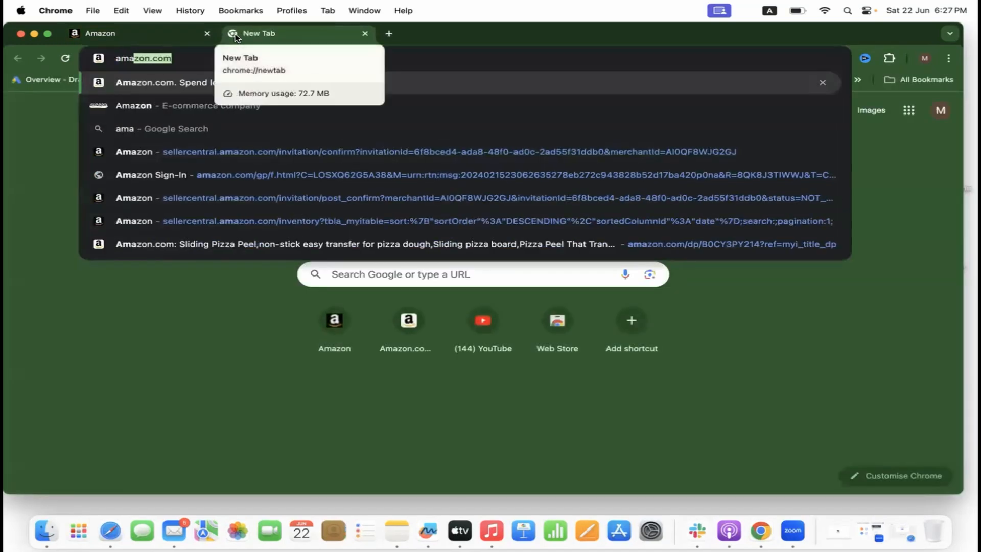
key(Return)
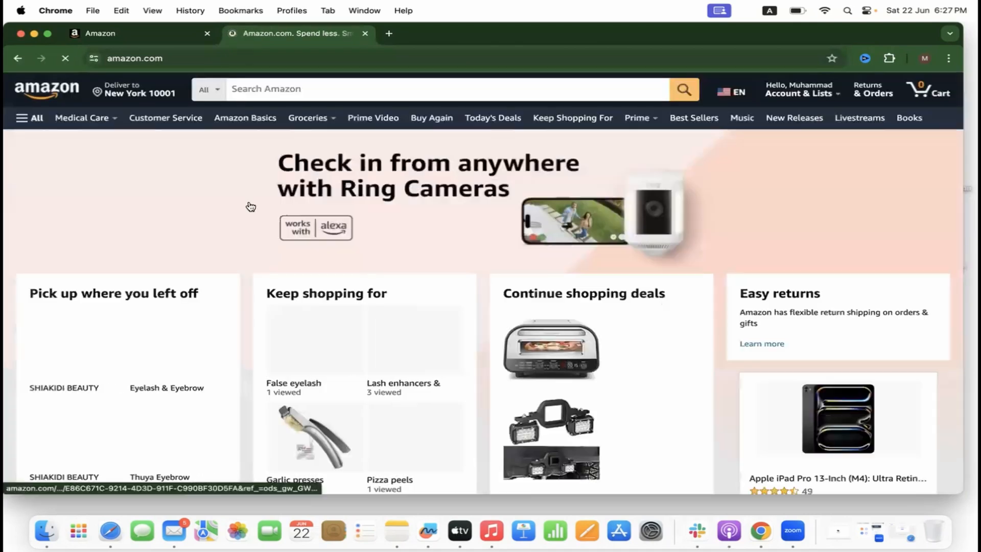
click(521, 345)
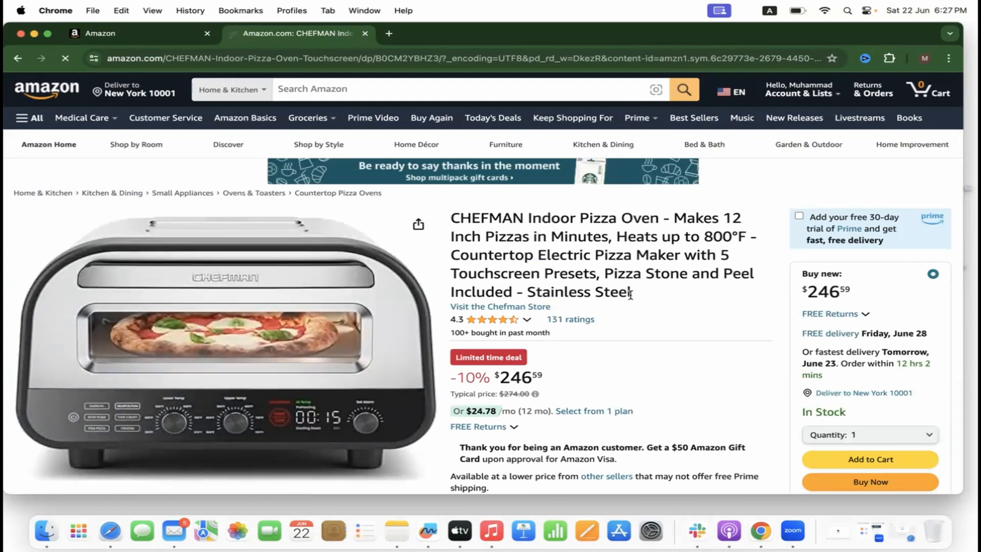
- Back in the listing form, enter "Red chili sauce" as the item name and confirm Sauce as the product type
click(163, 32)
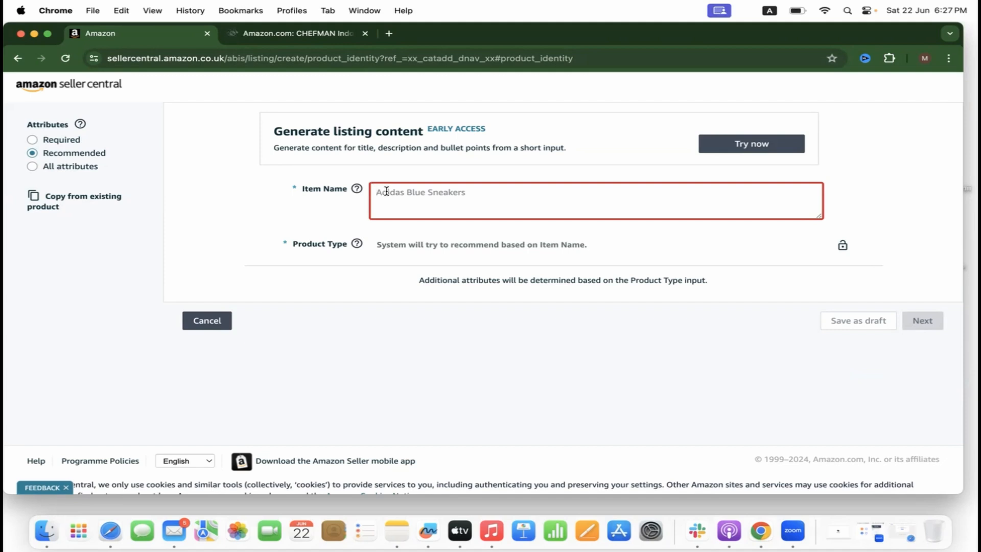
text(Red )
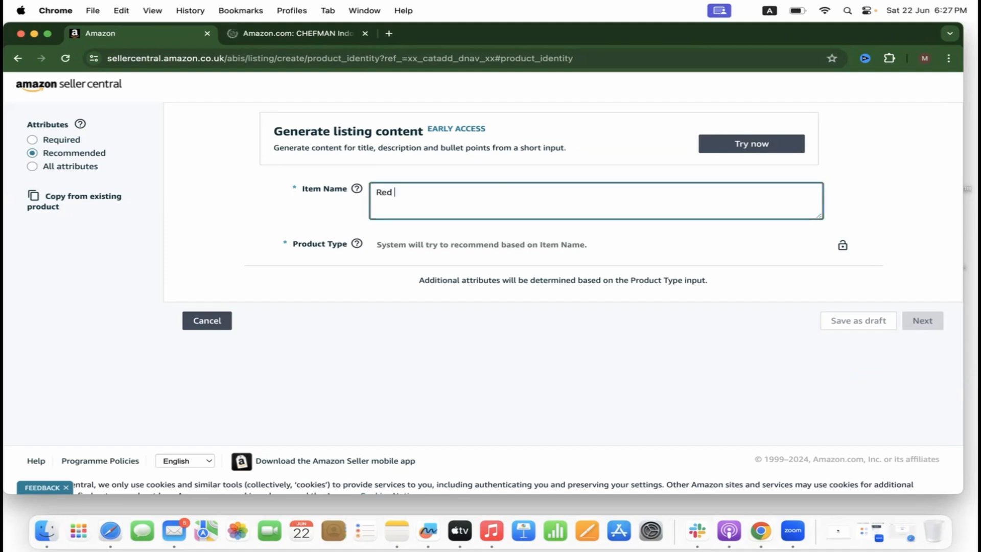
text(chili sauce)
click(386, 343)
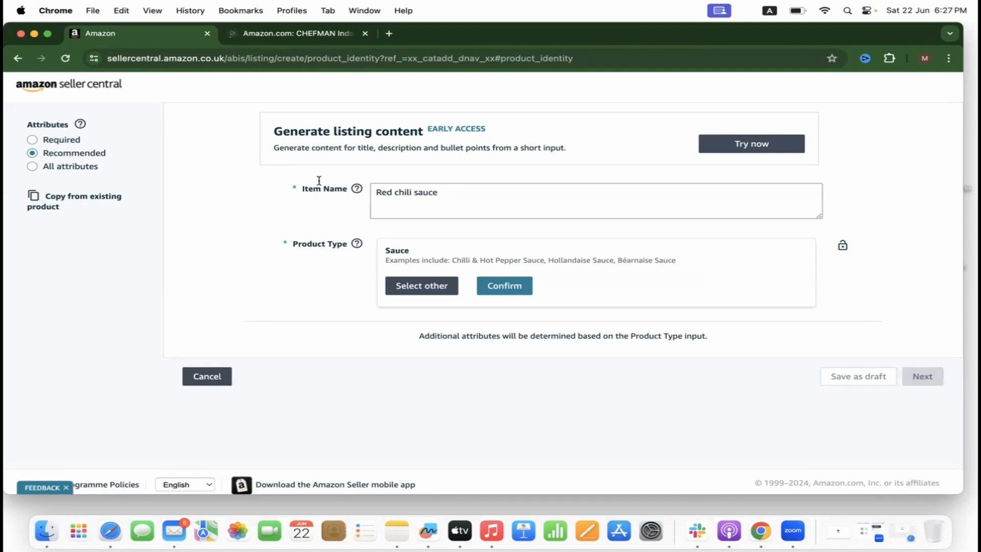
click(282, 36)
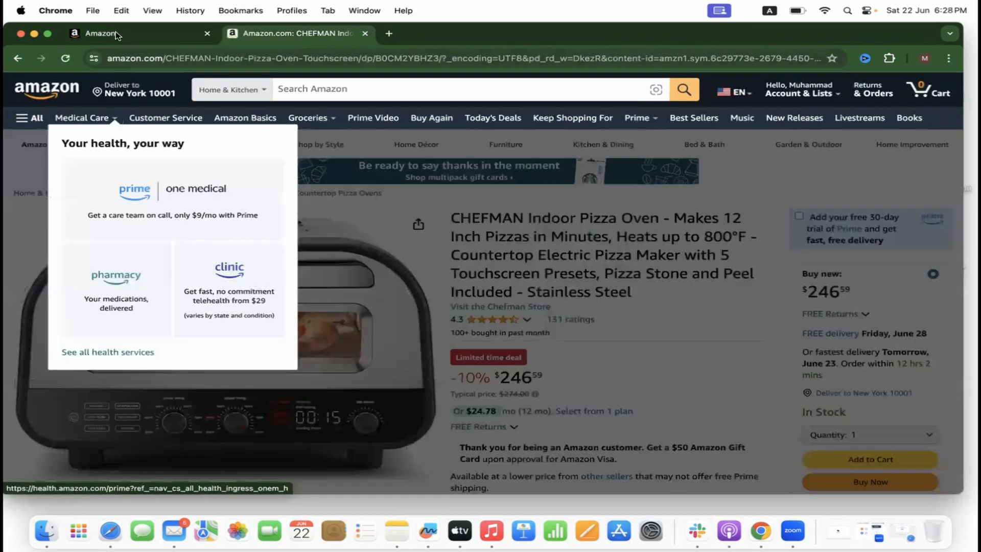
key(super+1)
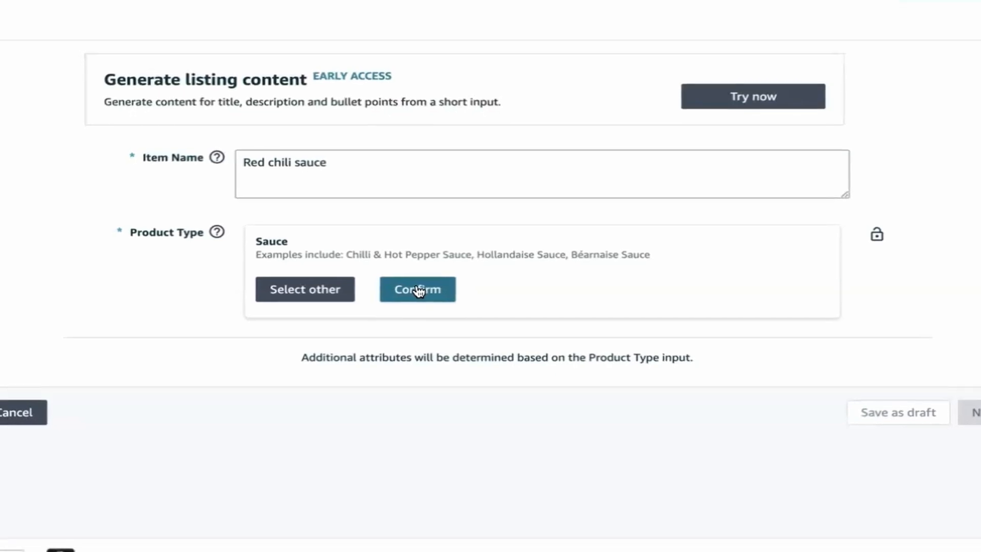
click(419, 290)
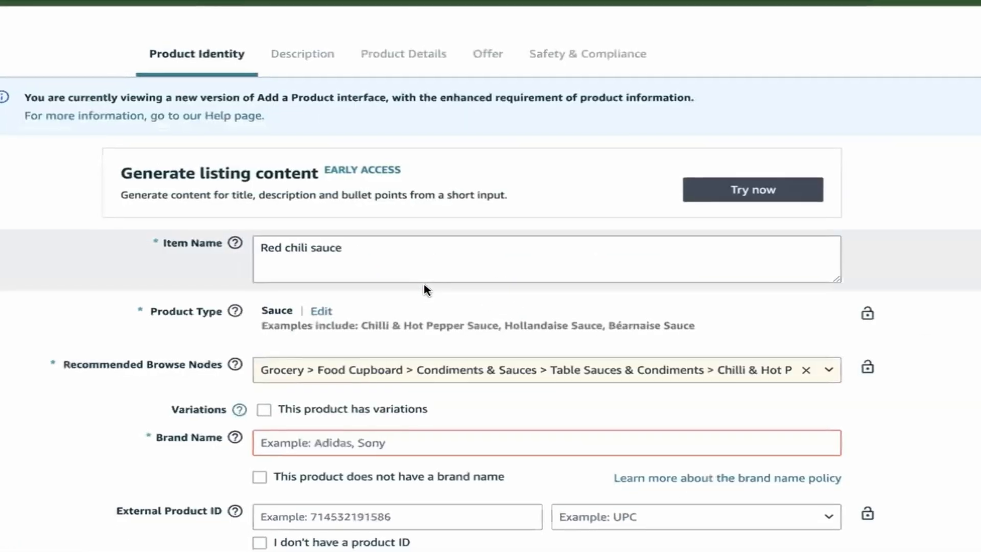
- Enter "Extd" as the brand name of the red chili sauce listing
scroll(425, 287, down, 3)
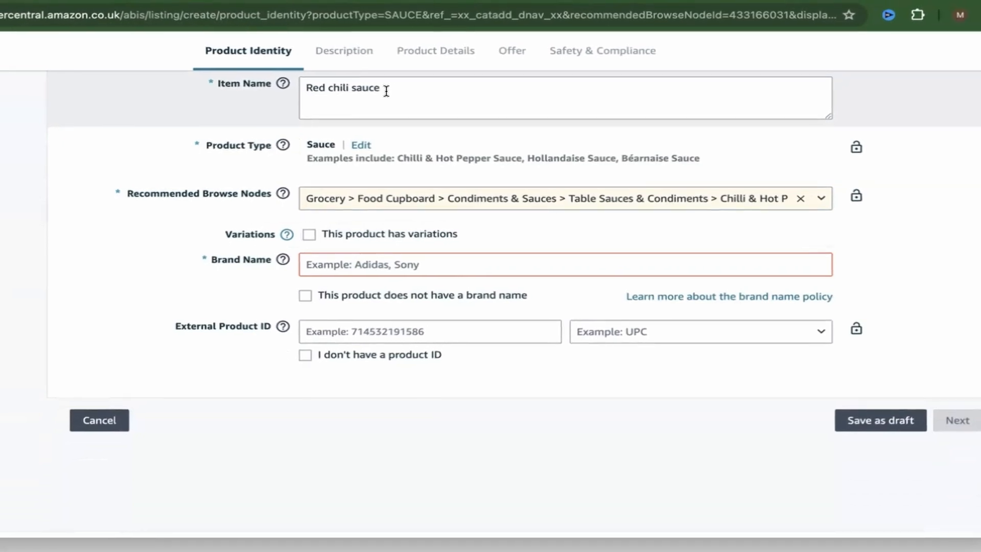
click(342, 256)
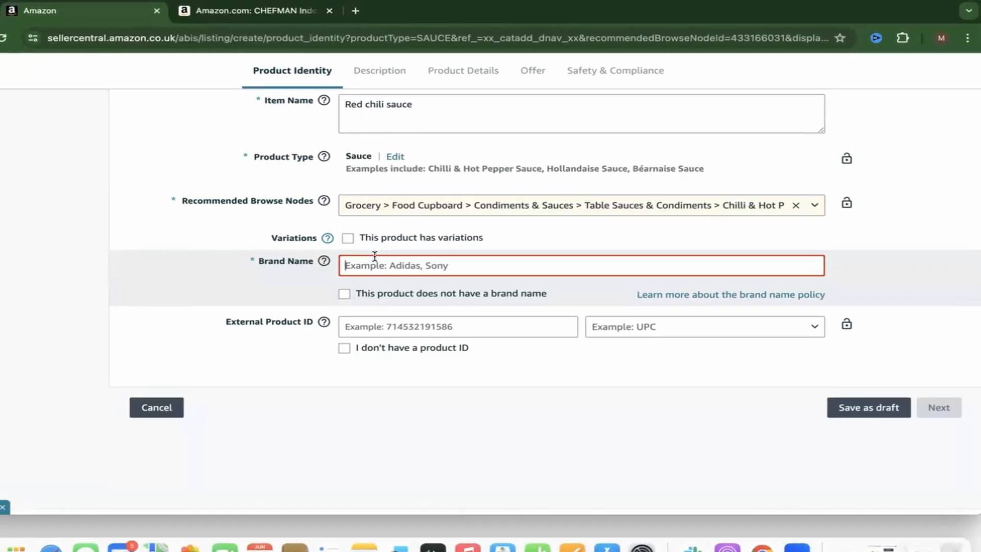
text(Extd)
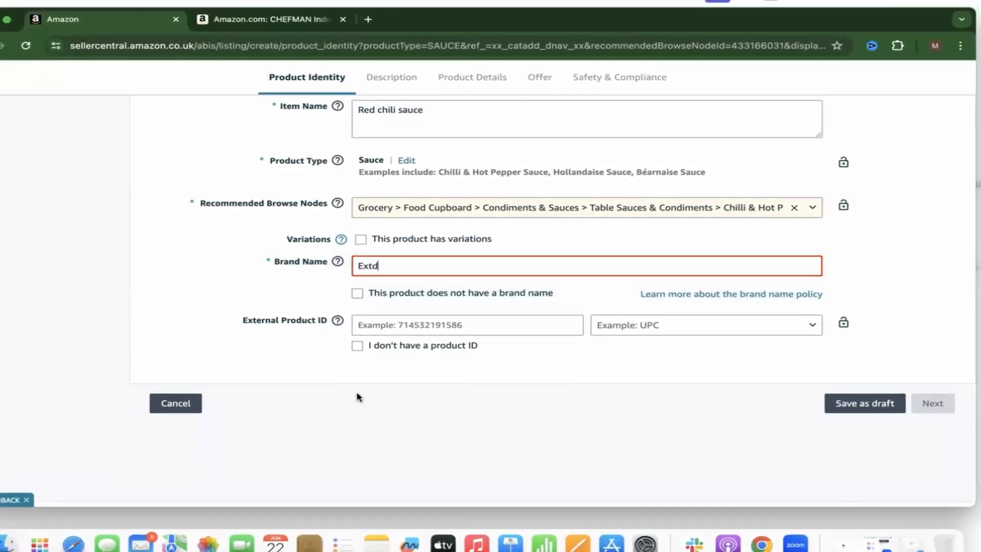
click(356, 397)
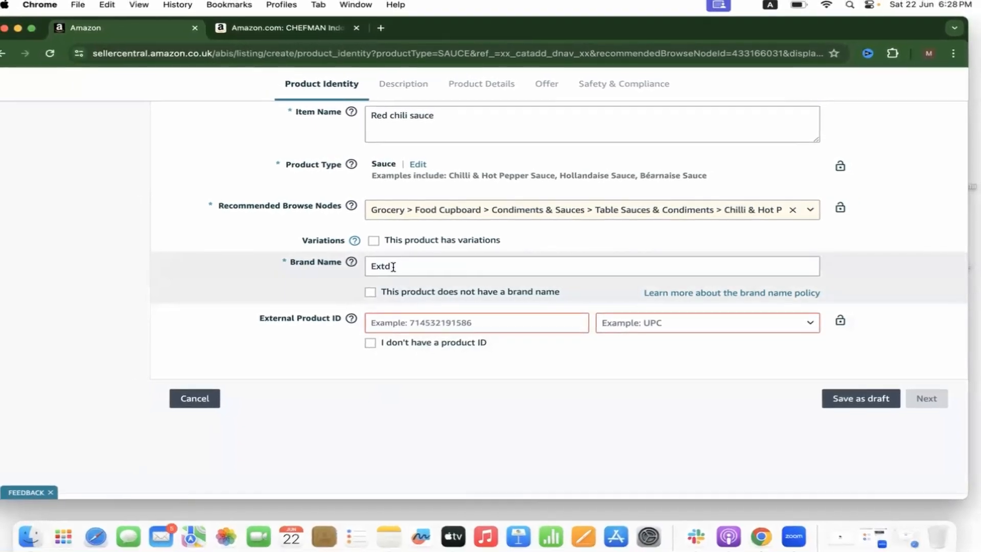
- Check the type options for the External Product ID, and open gs1us.org in a new browser tab, dismissing its location request
click(389, 323)
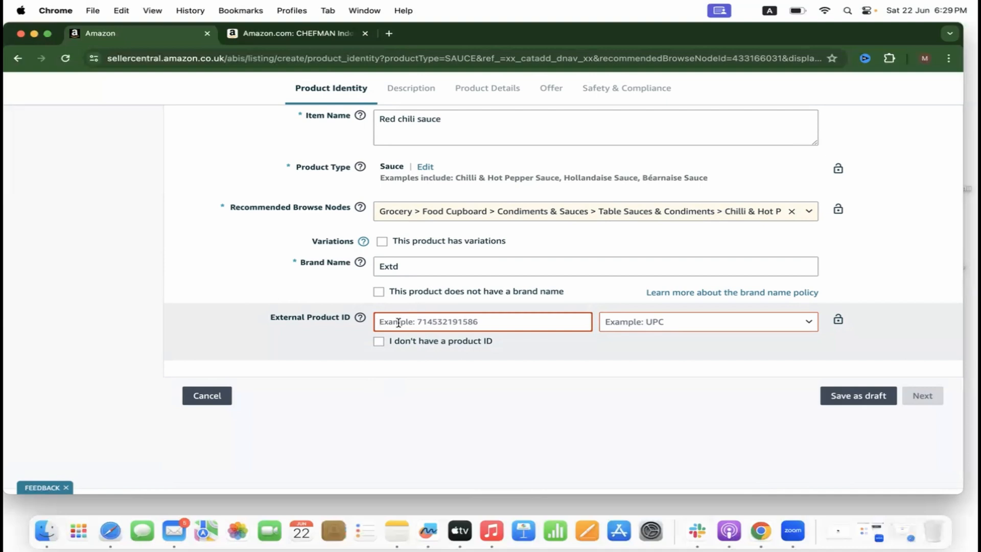
click(615, 327)
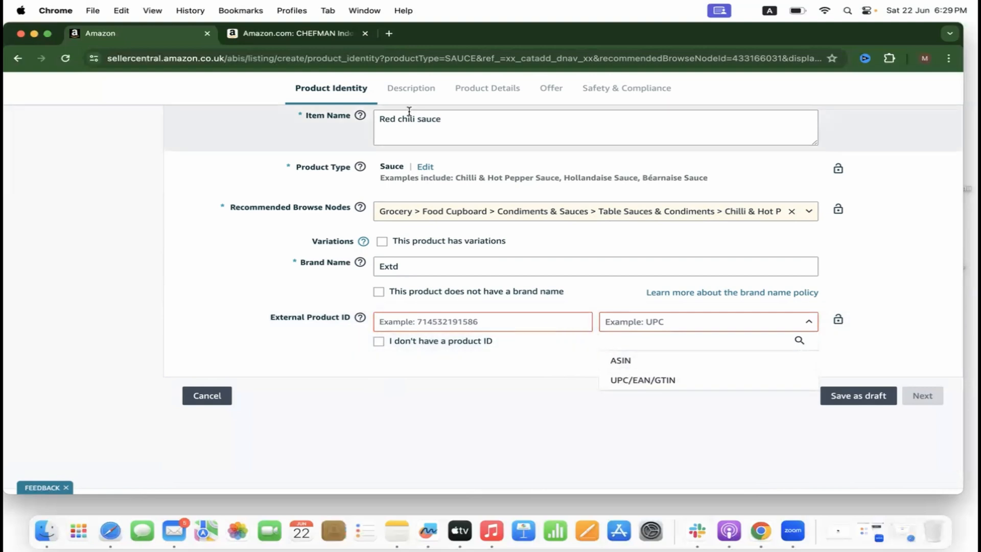
click(389, 34)
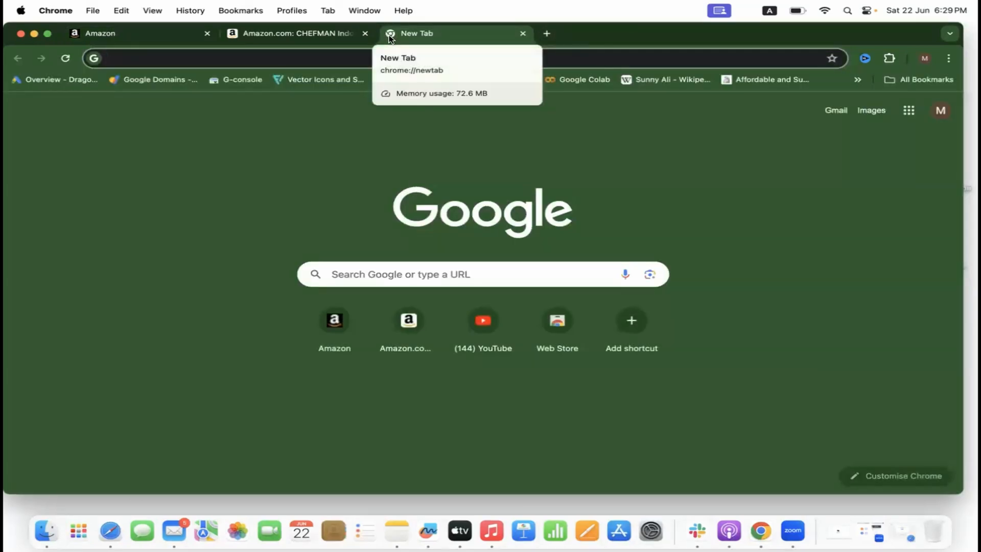
text(gs1)
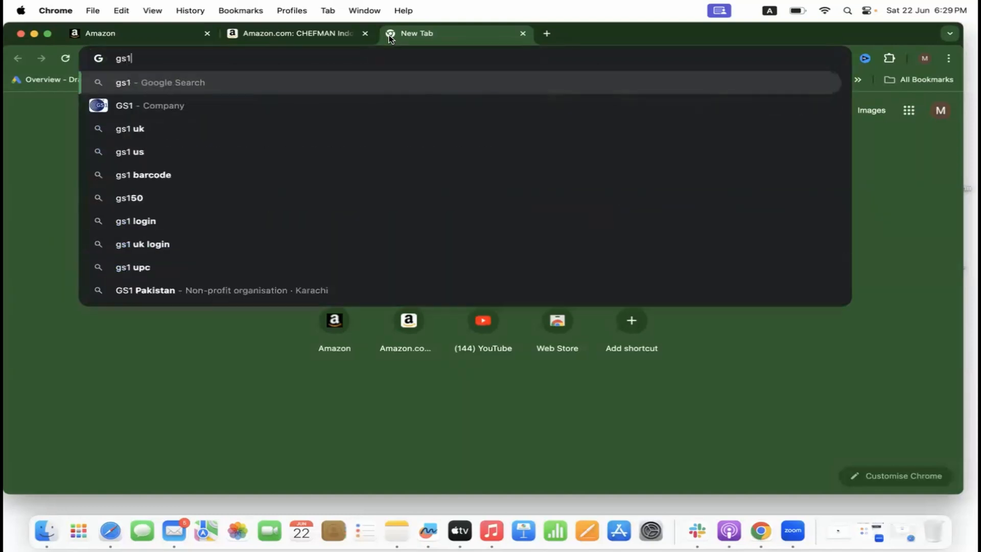
text(us.o)
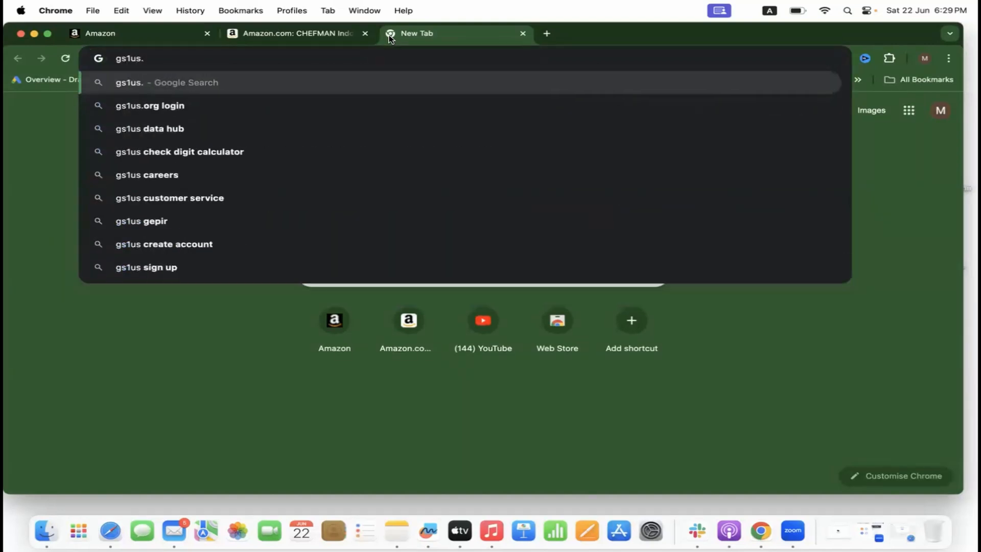
text(rg)
key(Return)
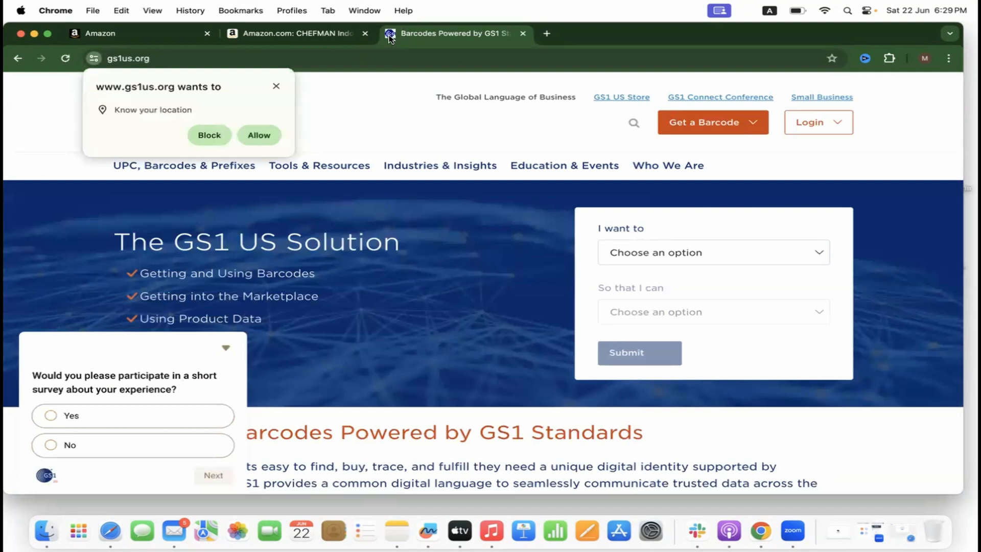
click(277, 86)
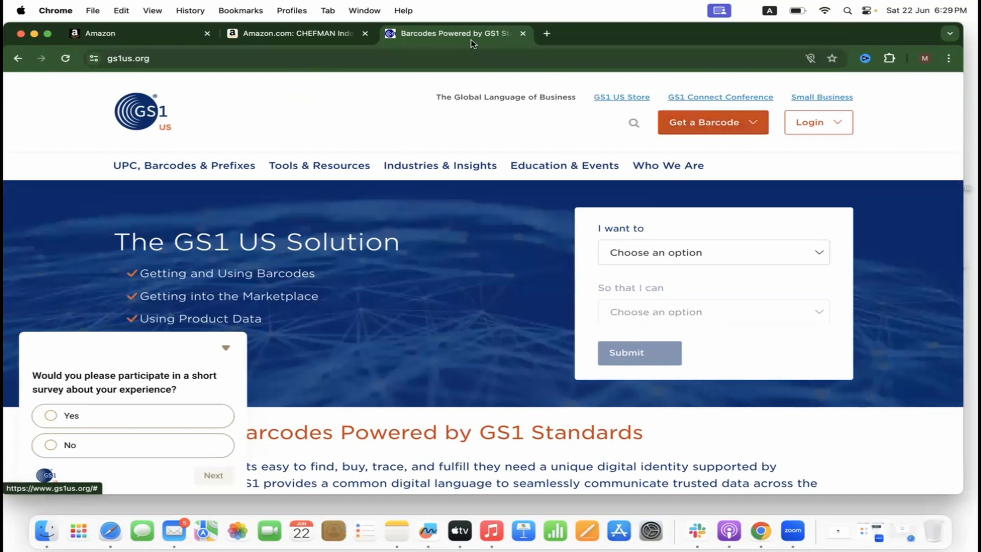
- Mark the listing as having no product ID and no brand name, then continue to the description page and acknowledge the UPC exemption
click(120, 35)
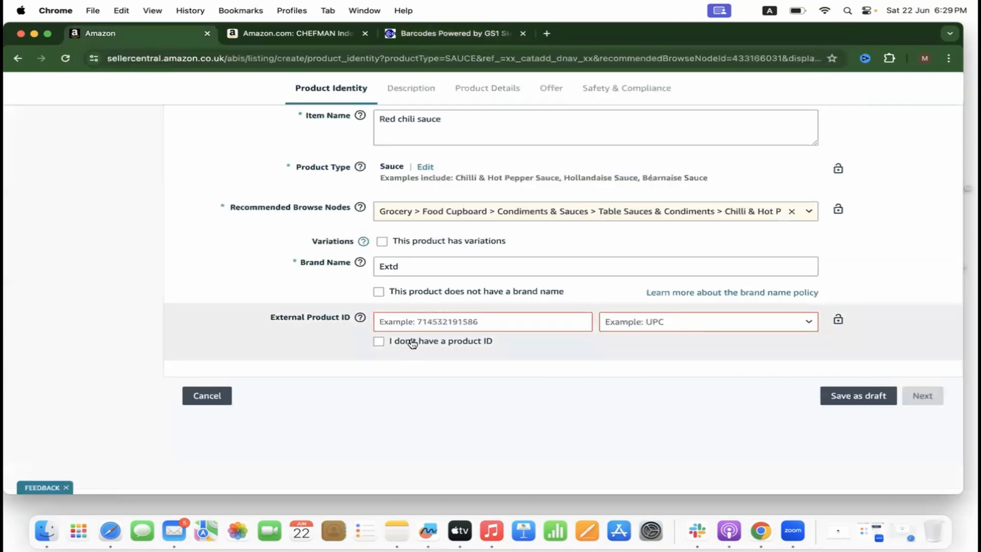
click(400, 323)
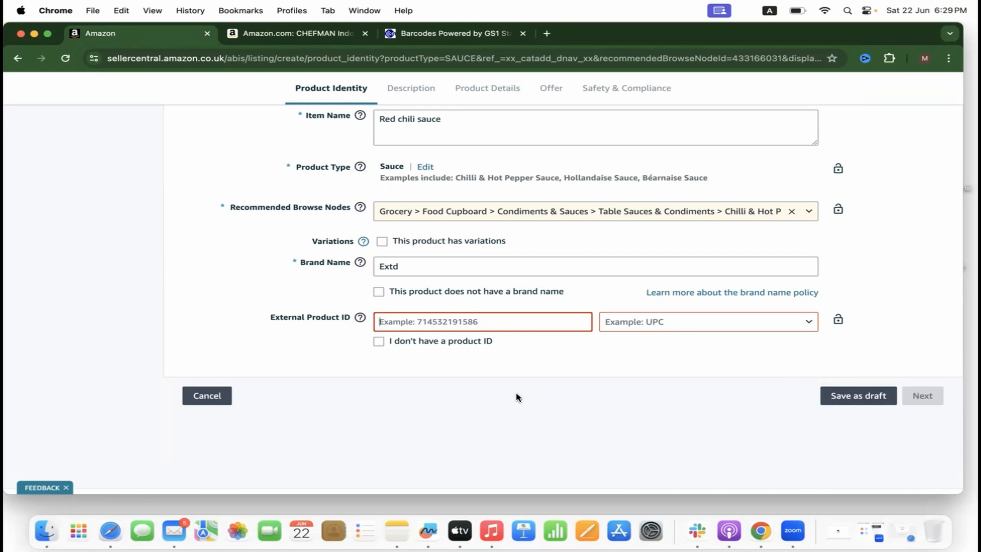
click(379, 341)
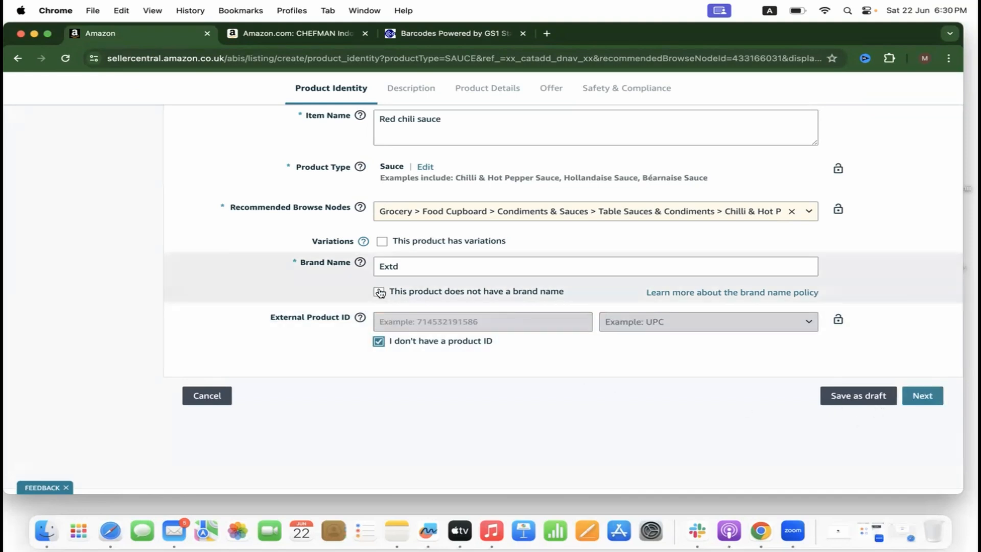
click(378, 292)
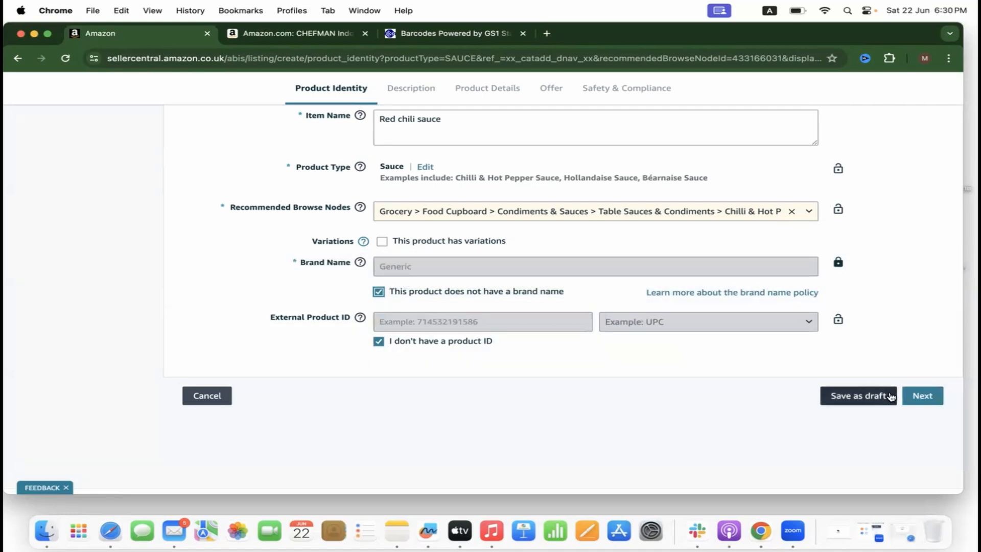
click(912, 400)
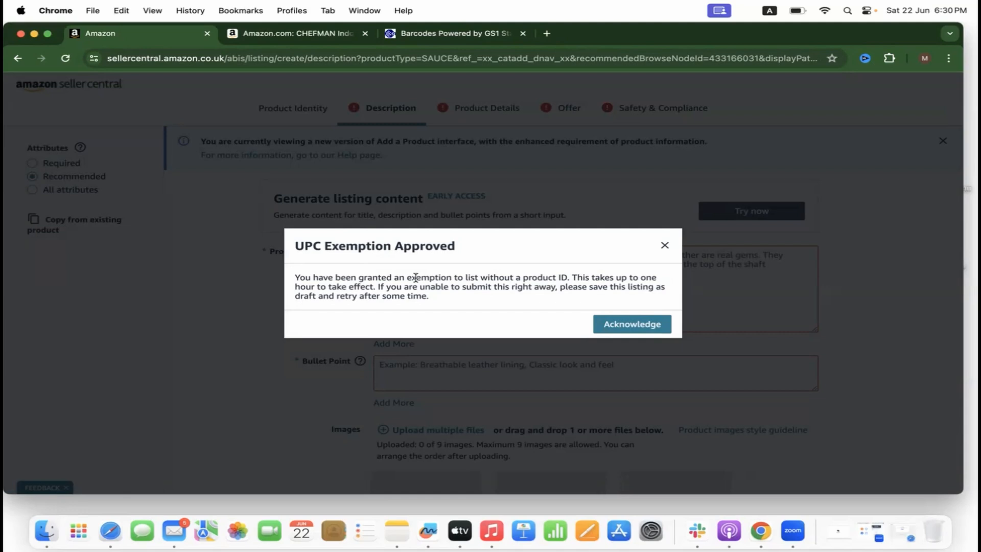
click(622, 325)
- Dismiss the UPC exemption notice and copy the introductory Product Description paragraph from the Chefman pizza oven page
click(481, 272)
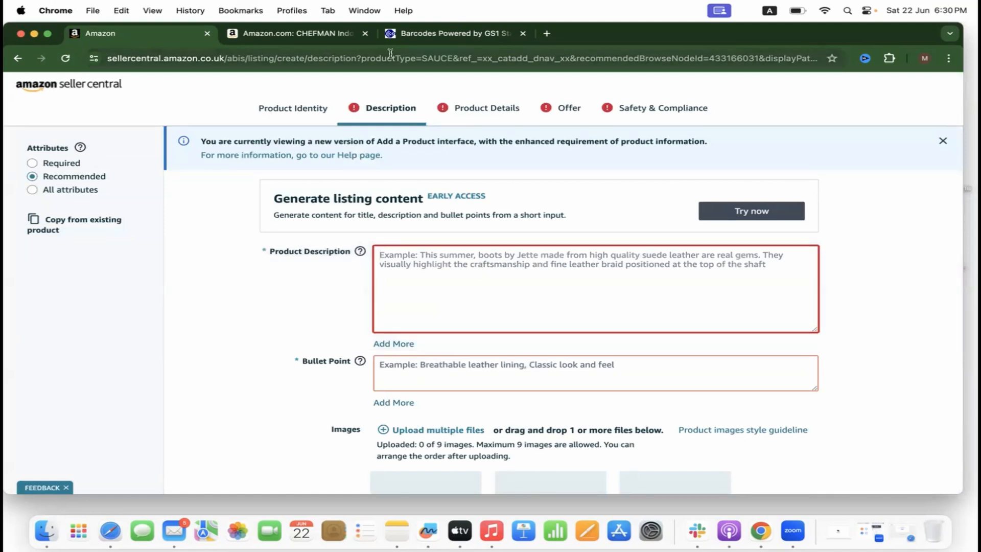
click(338, 35)
scroll(599, 312, down, 15)
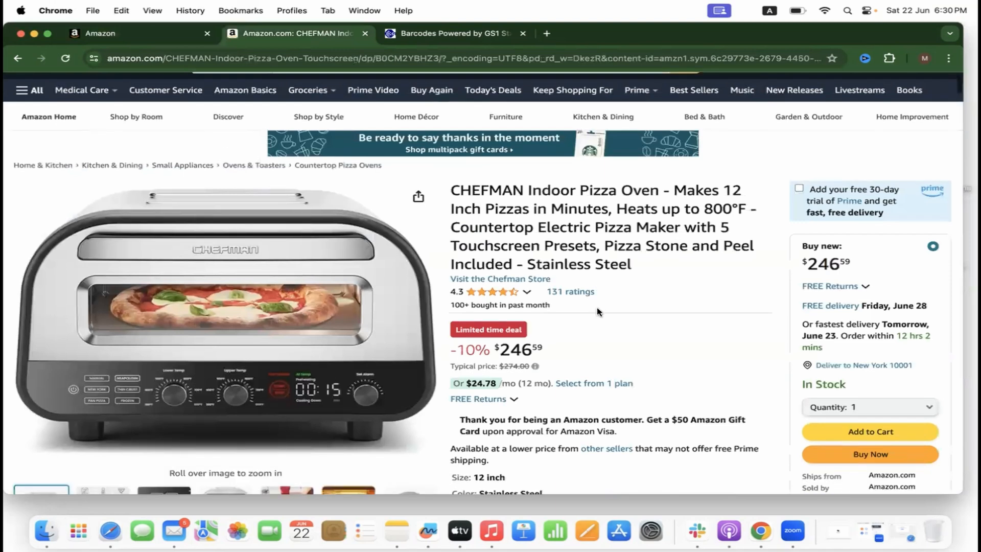
scroll(599, 312, down, 20)
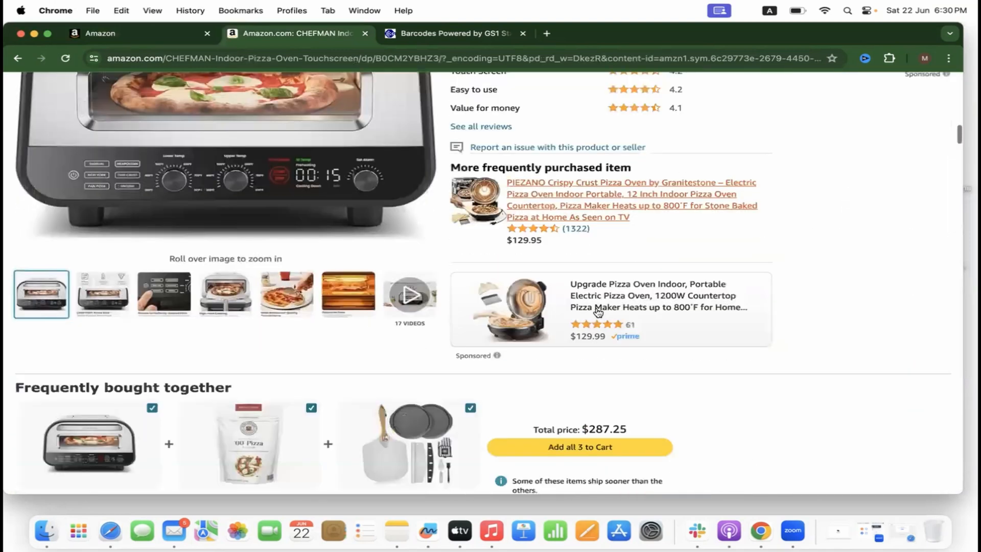
scroll(599, 312, down, 15)
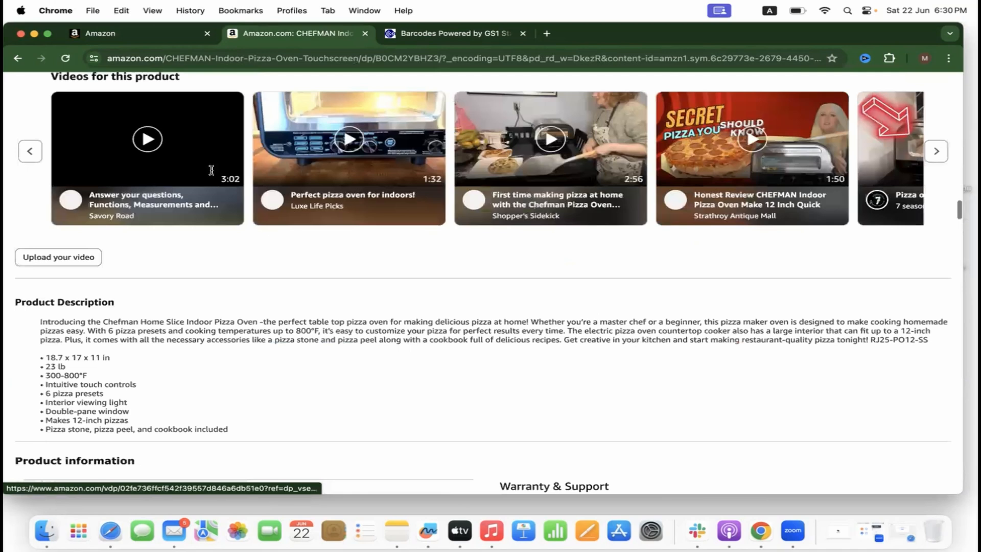
scroll(211, 170, down, 3)
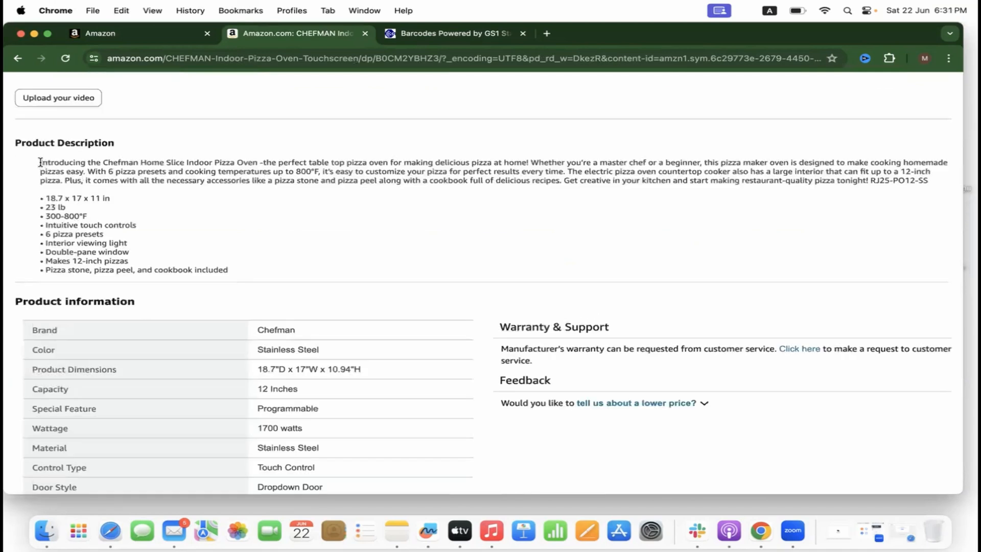
drag(40, 163, 222, 177)
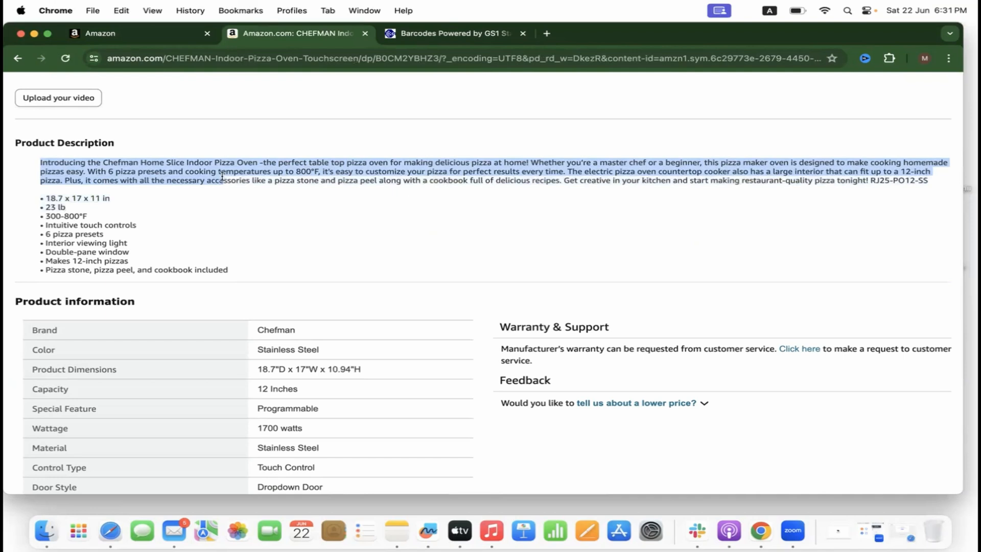
click(221, 176)
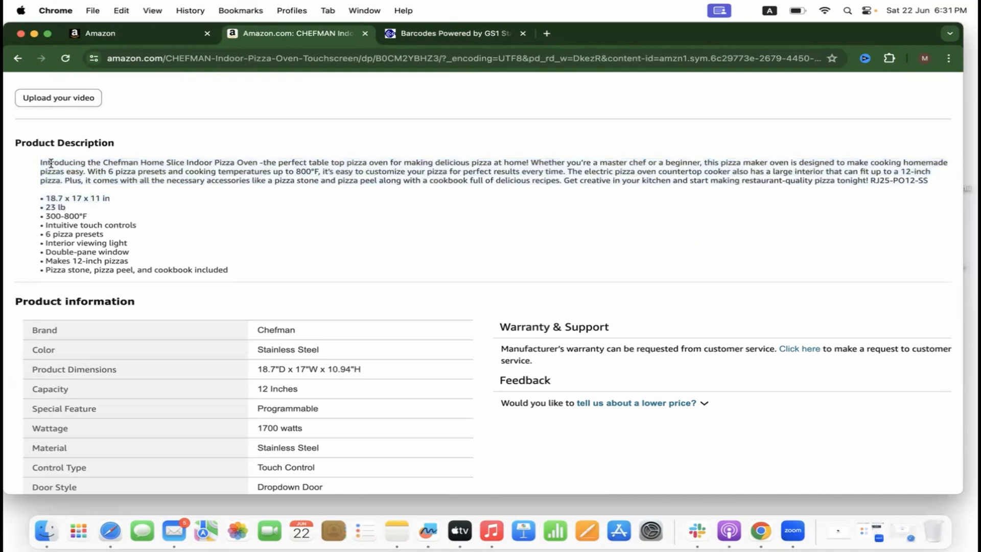
drag(39, 164, 934, 185)
key(cmd+c)
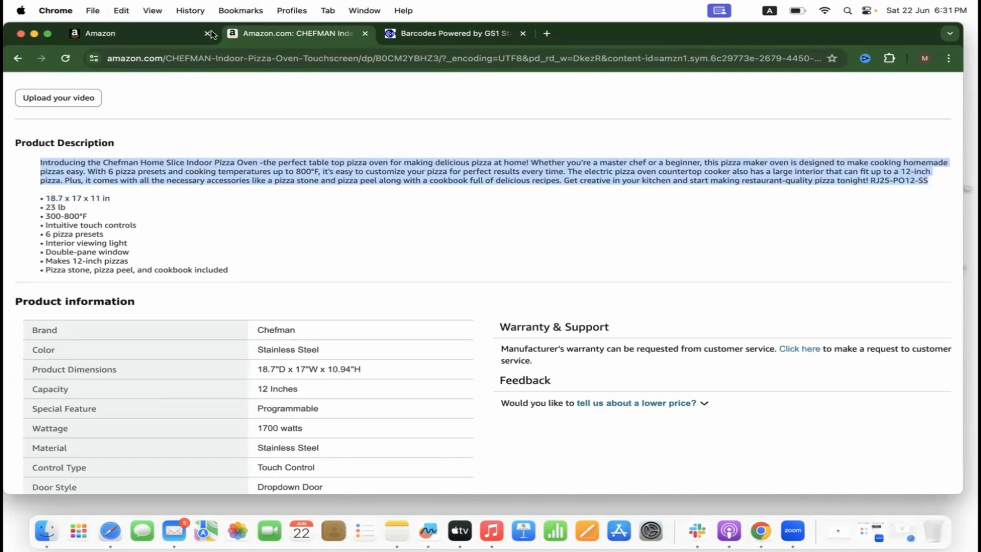
- Paste the copied pizza oven paragraph into the listing's Product Description
click(154, 34)
click(422, 275)
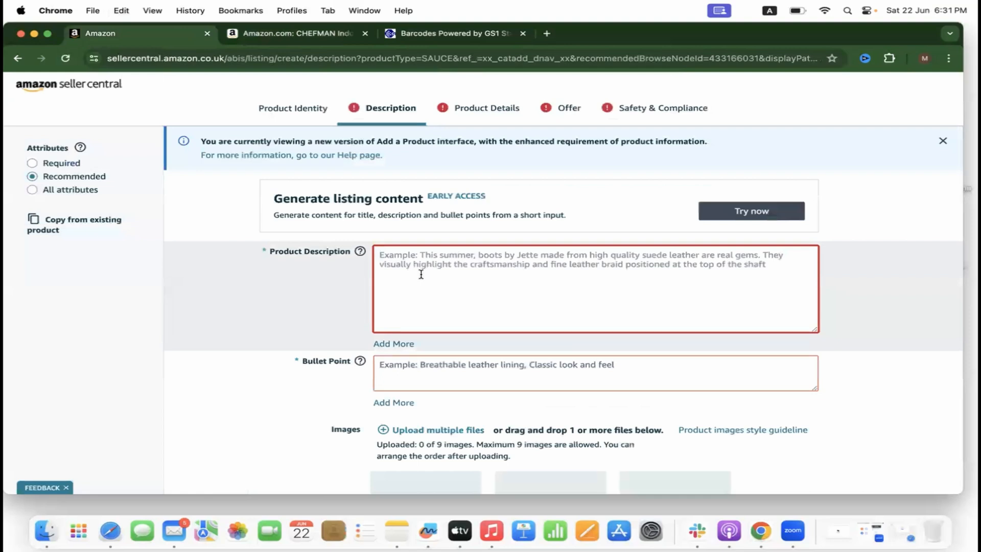
key(cmd+v)
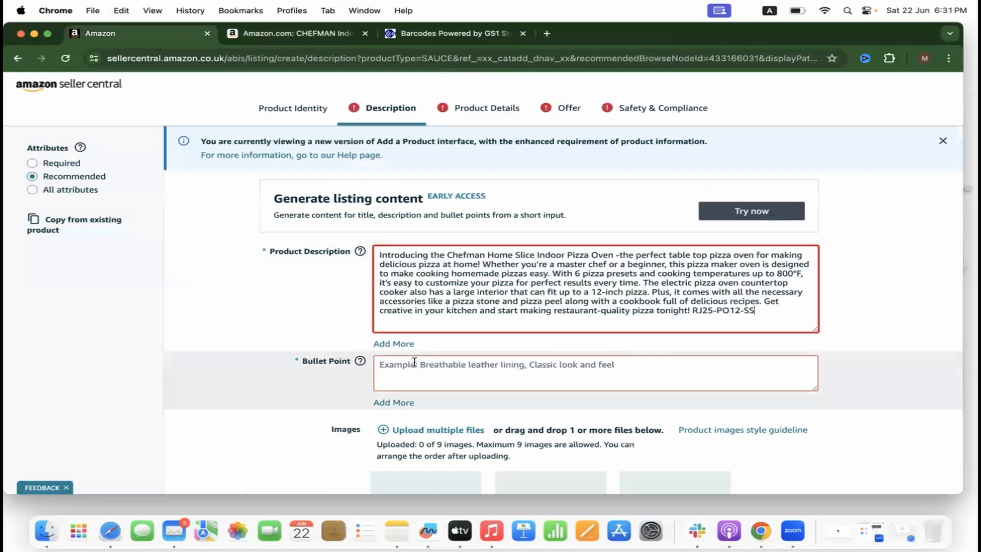
- Fill the first bullet point with the description's opening sentence, from "Introducing the Chefman Home Slice" to "delicious pizza at home!"
click(414, 362)
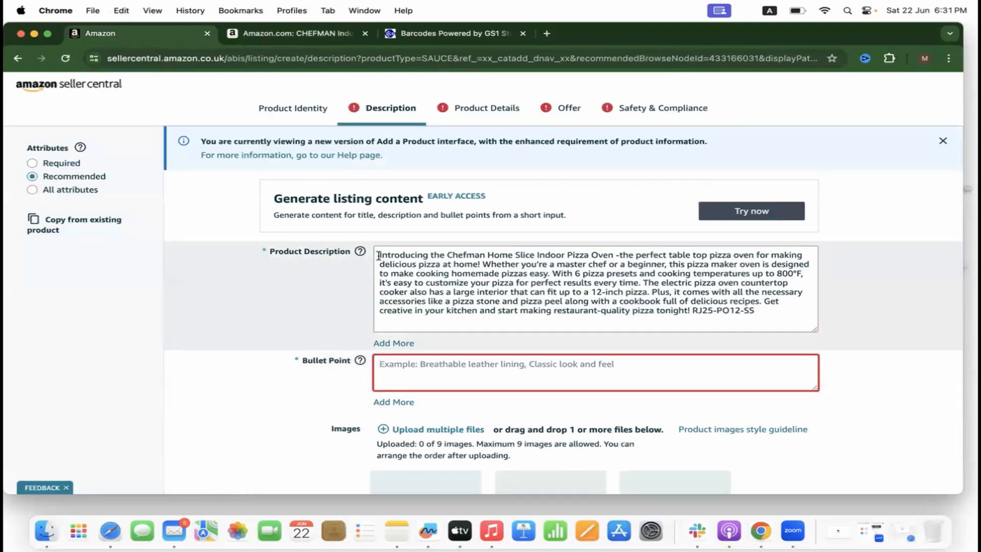
drag(379, 256, 484, 263)
key(super+c)
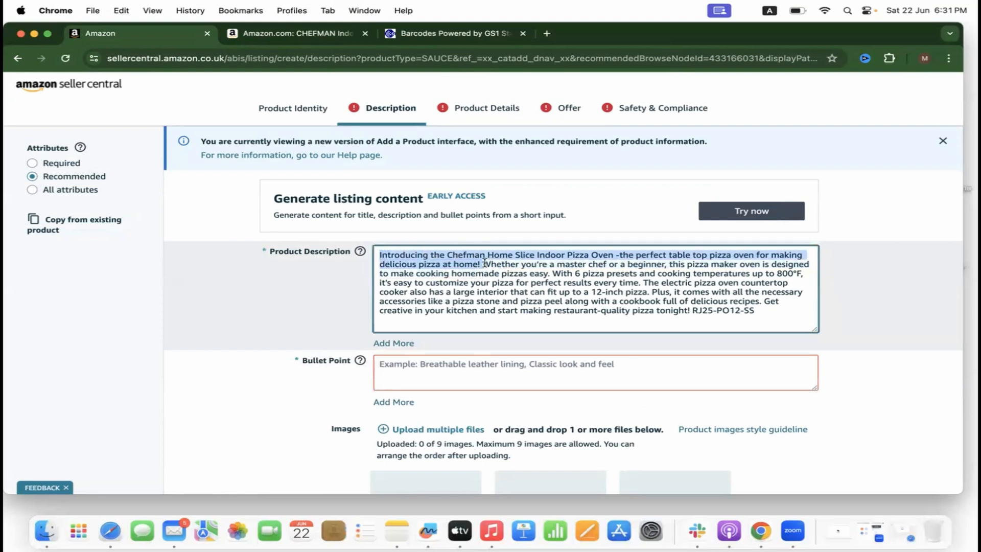
click(429, 366)
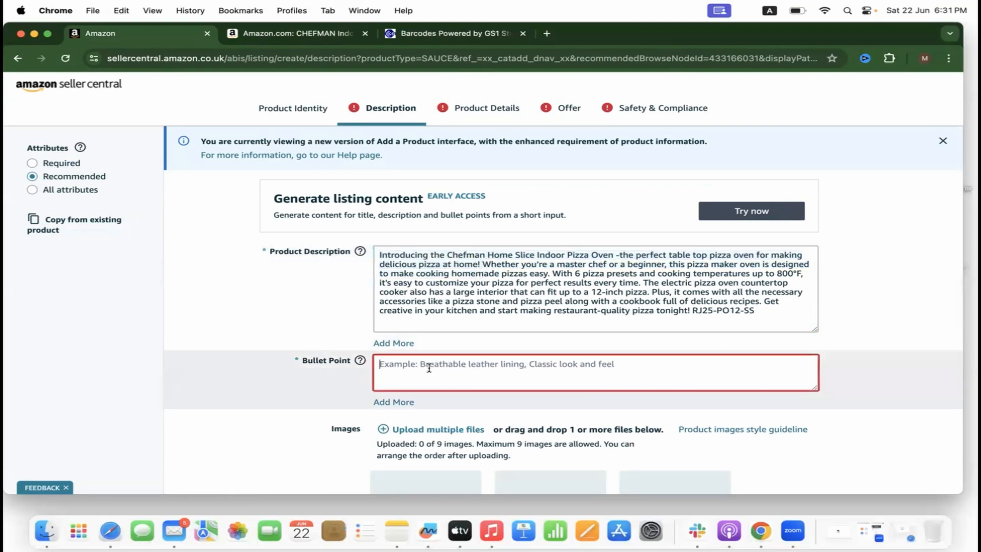
key(super+v)
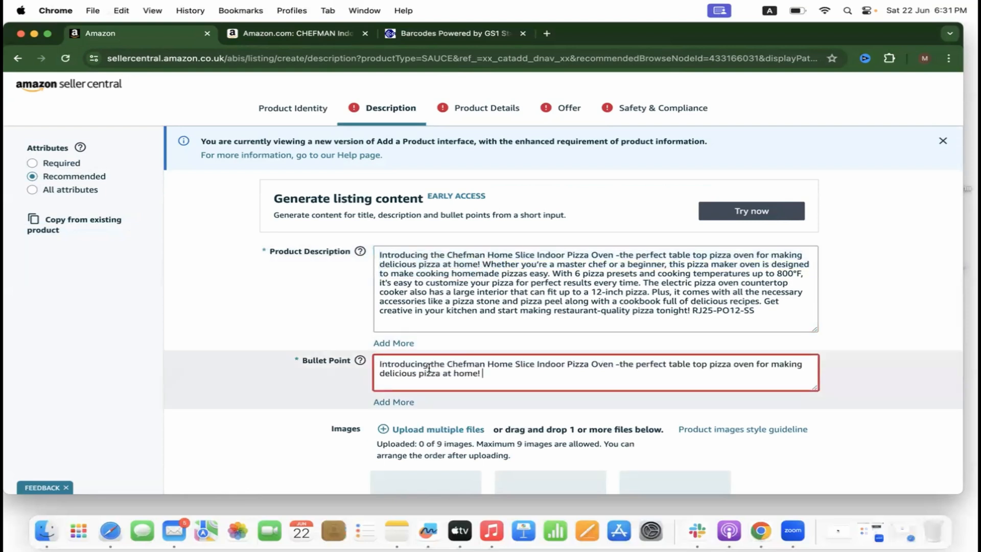
- Add a second bullet point containing the description sentence from "With 6 pizza presets" to "perfect results every time."
click(394, 401)
click(395, 404)
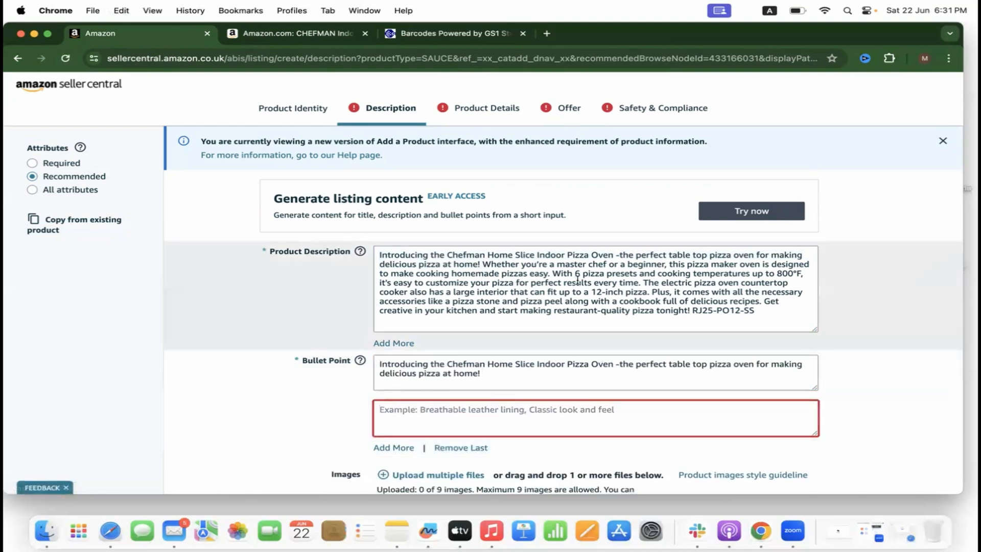
drag(553, 276, 641, 282)
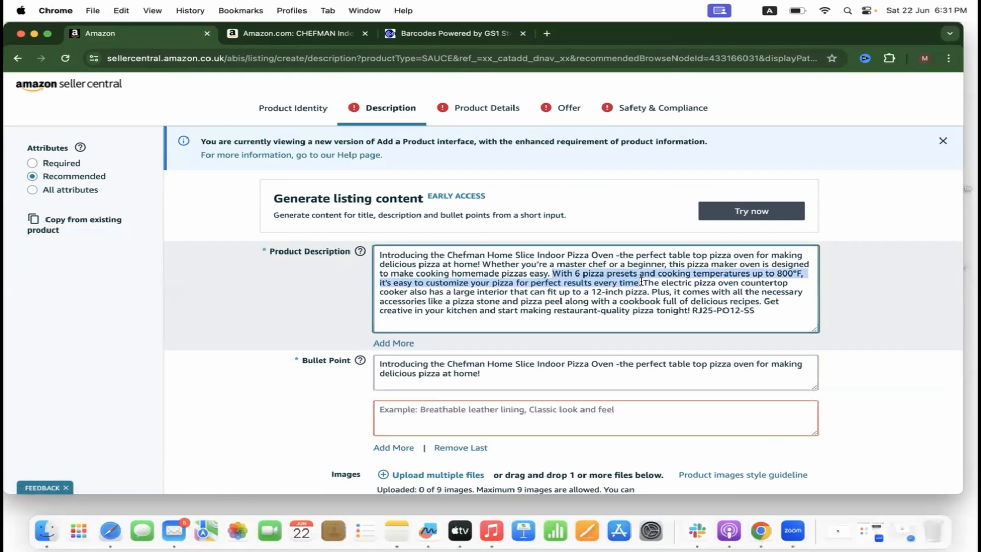
key(super+c)
click(536, 412)
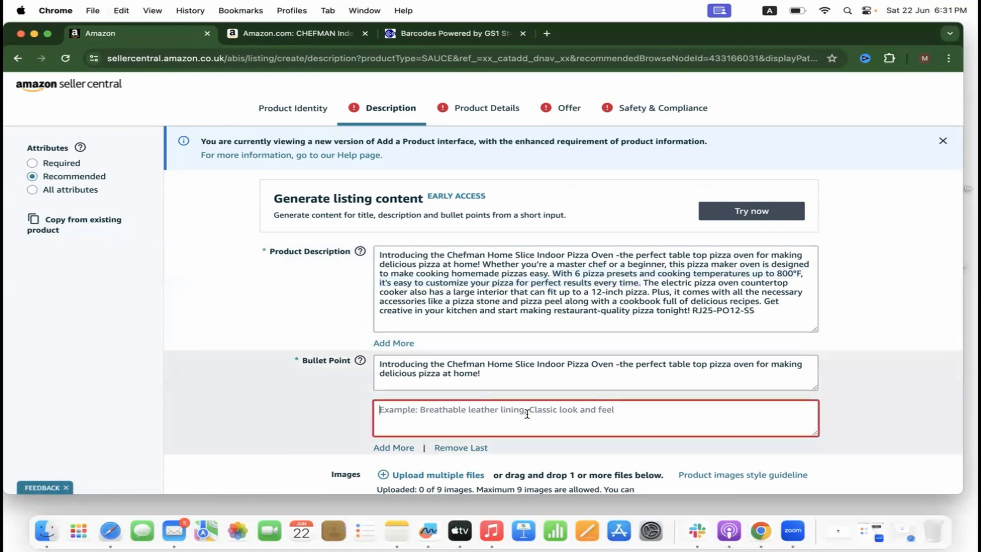
key(super+v)
click(280, 403)
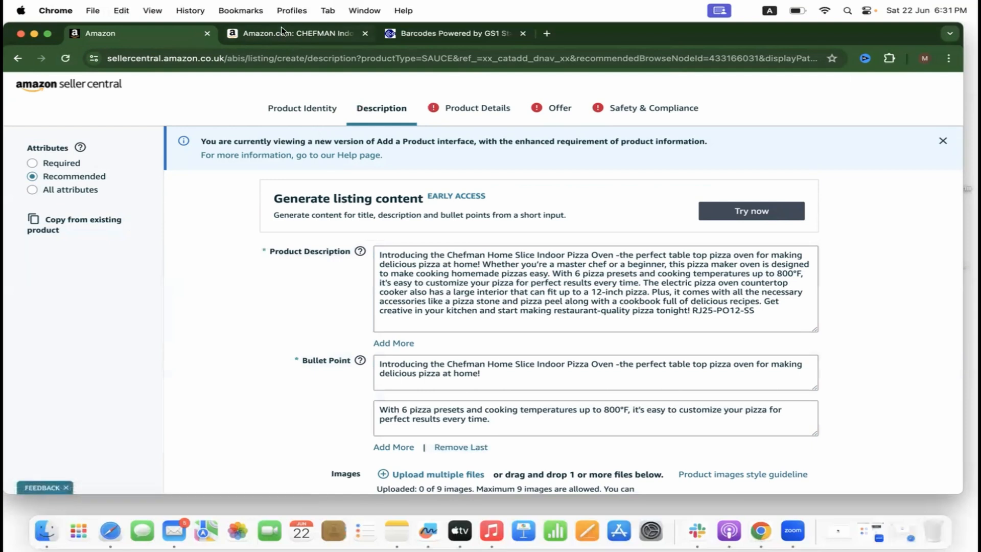
- Examine the "About this item" bullet points on the Chefman pizza oven page as an example, and return to the listing form
click(284, 33)
scroll(503, 251, up, 15)
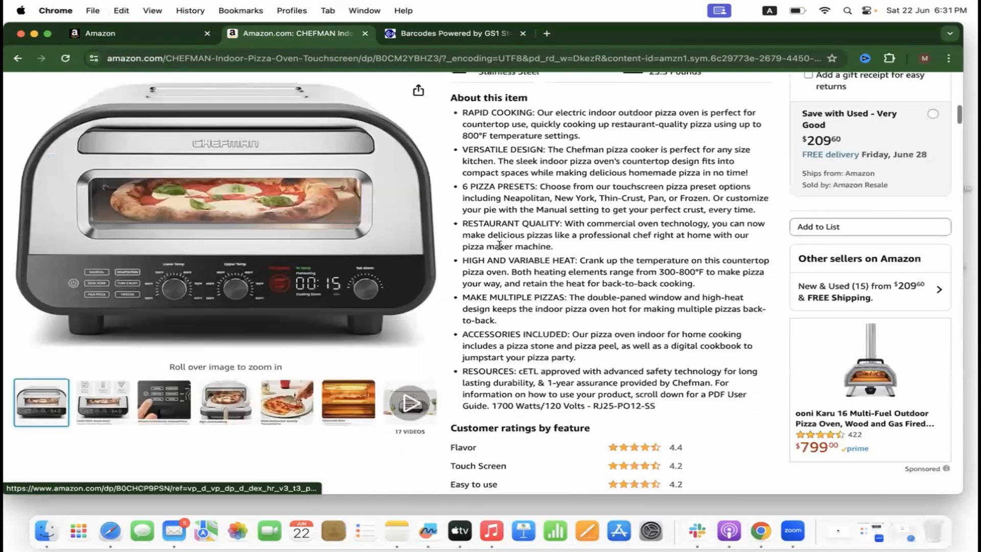
scroll(486, 289, up, 3)
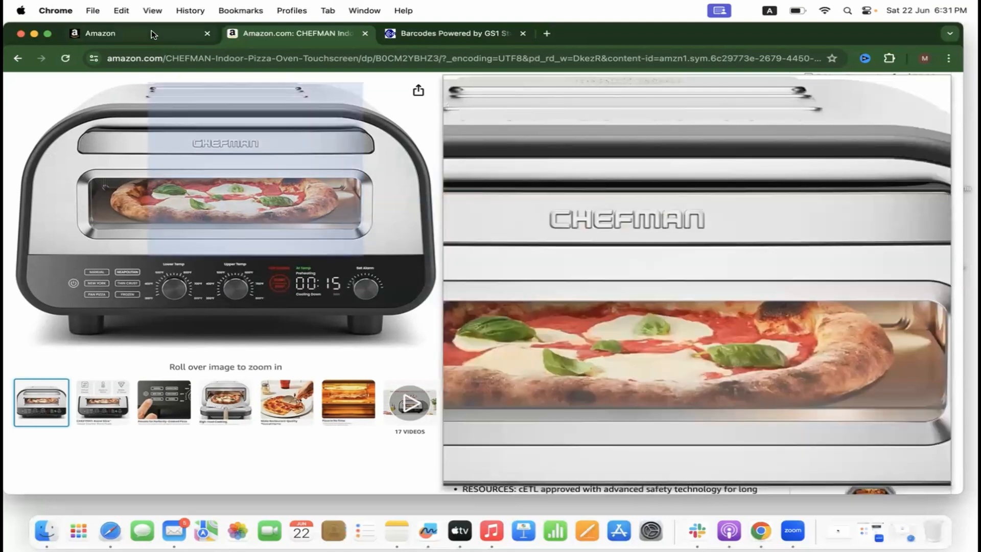
click(153, 33)
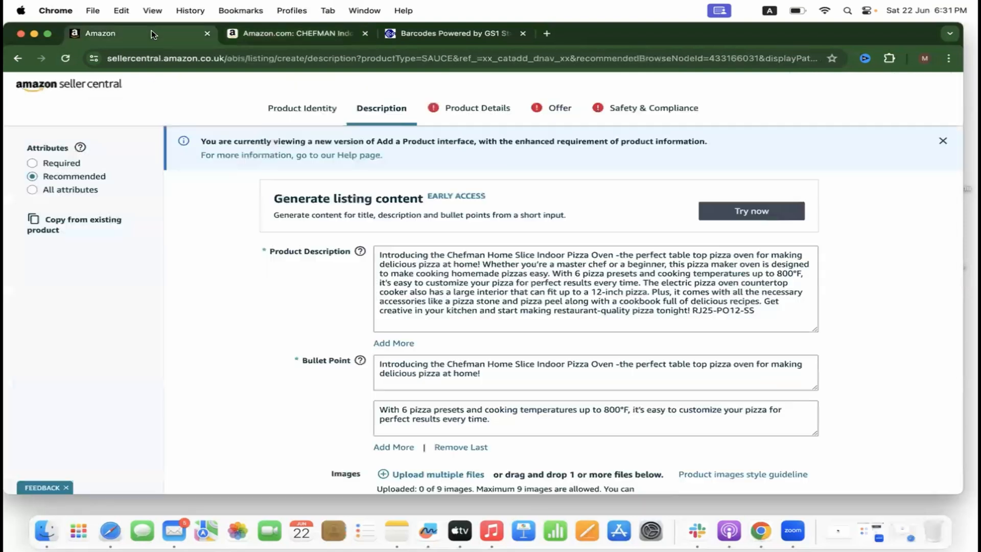
- Review the listing's image upload slots and compare them with the product photos on the Chefman pizza oven page
scroll(414, 394, down, 3)
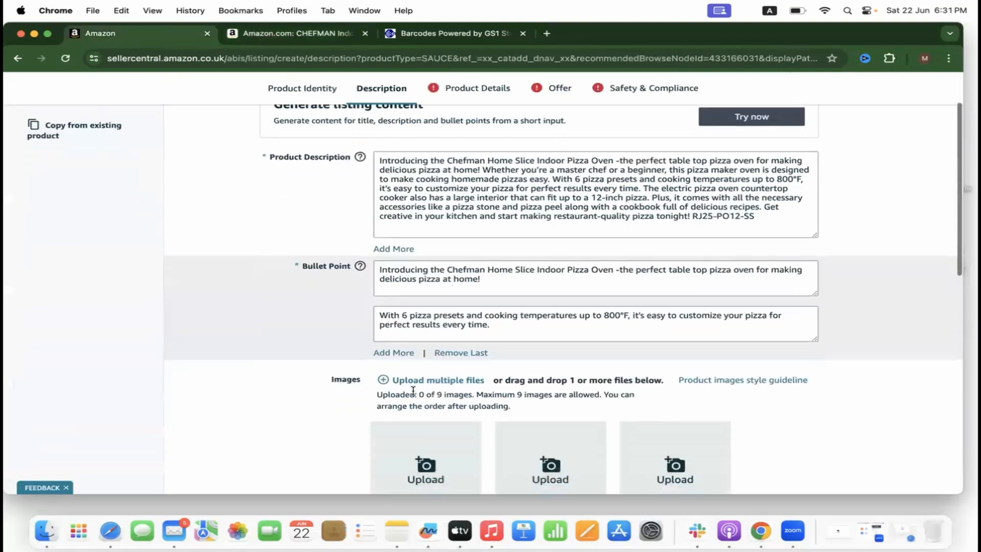
scroll(414, 395, down, 2)
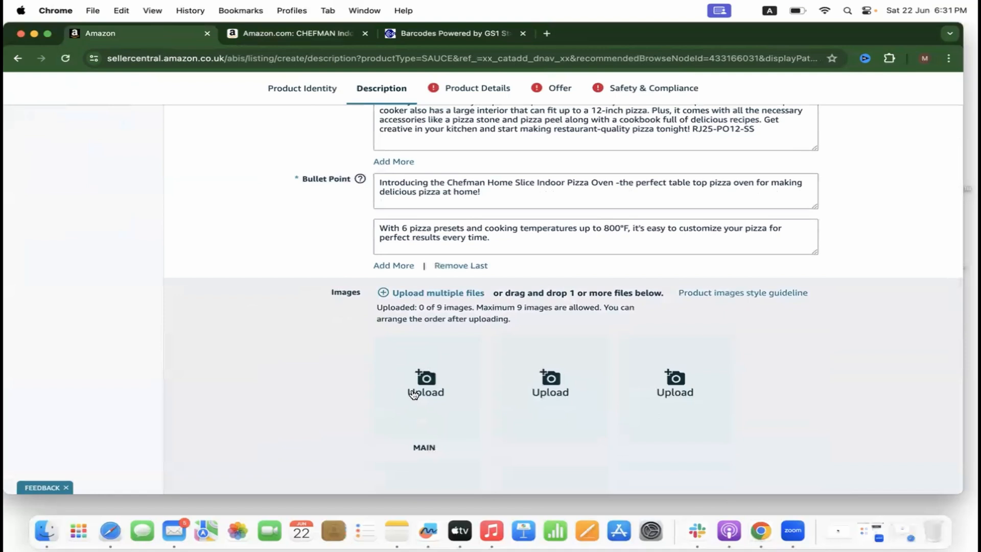
scroll(414, 394, down, 5)
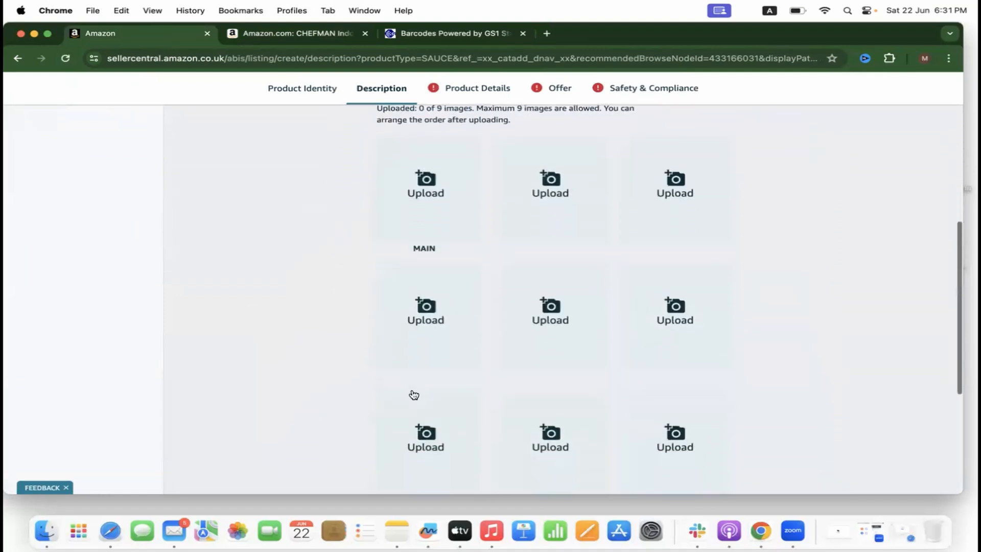
scroll(414, 394, down, 2)
scroll(414, 397, up, 3)
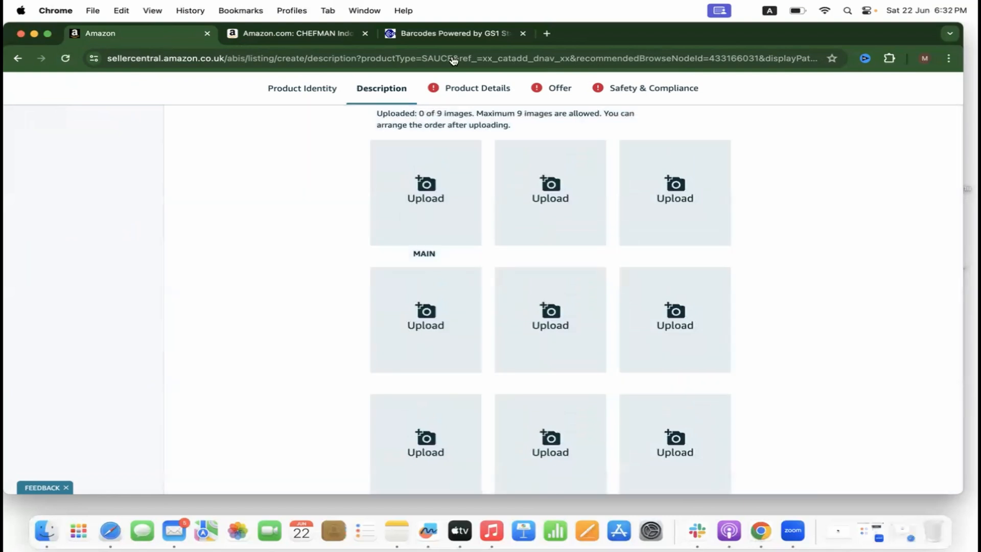
click(351, 36)
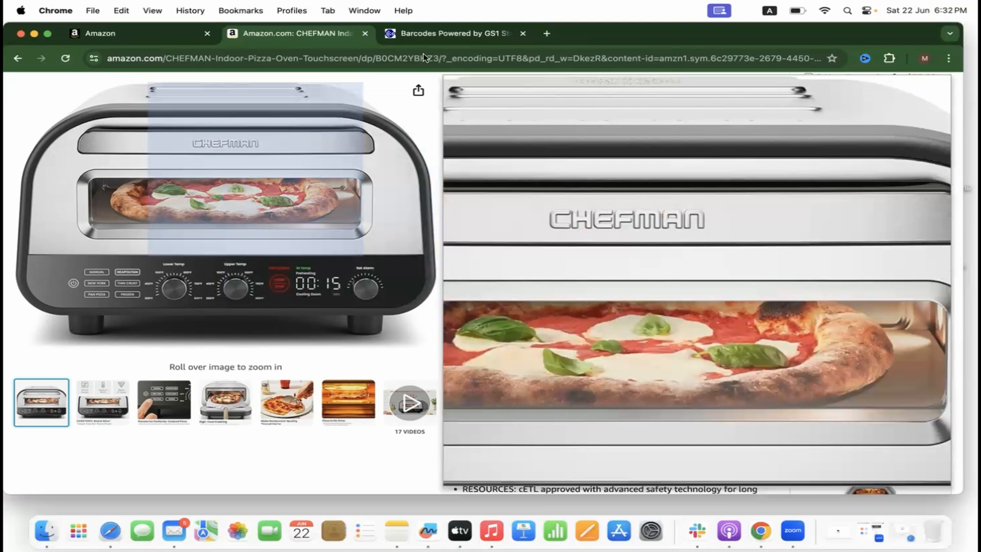
scroll(684, 136, up, 5)
scroll(683, 136, up, 6)
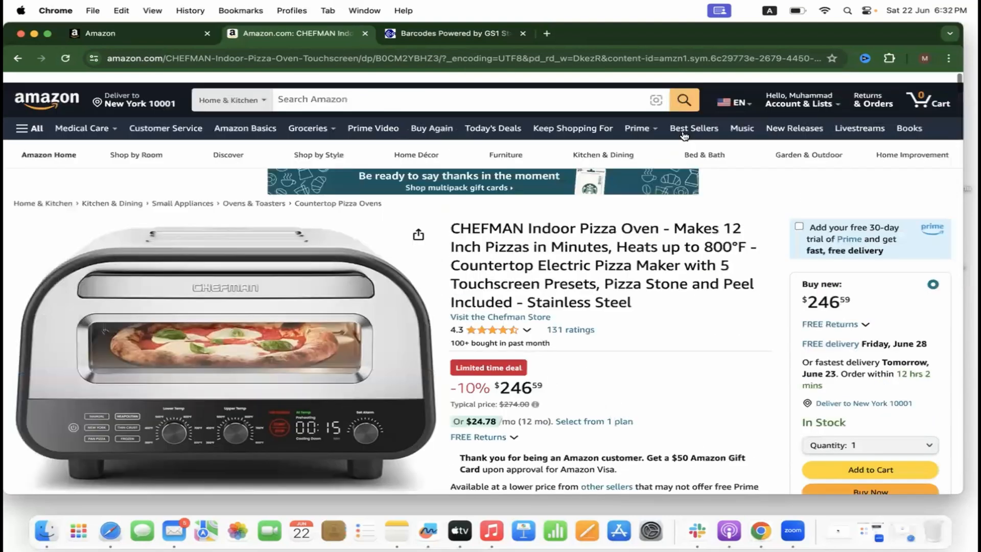
scroll(684, 135, down, 1)
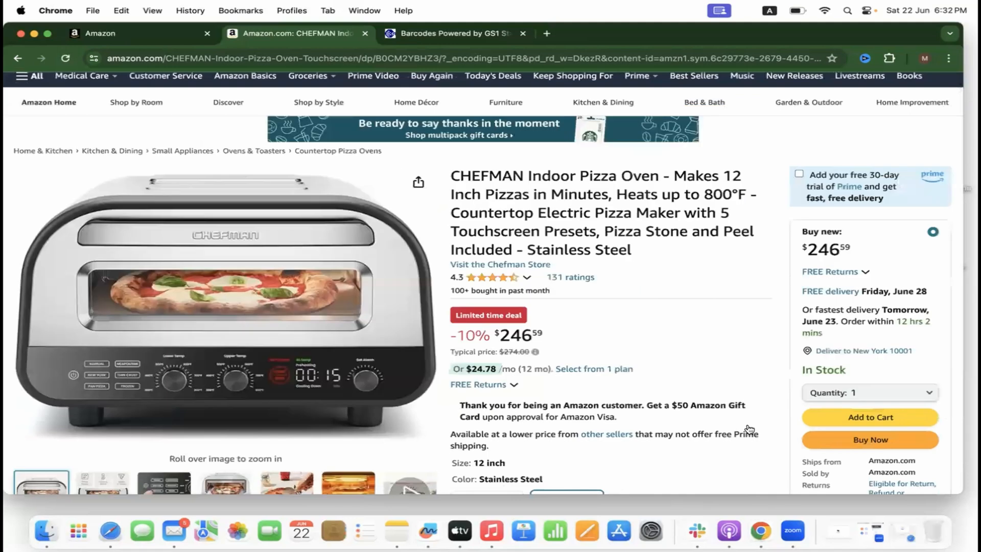
scroll(344, 421, down, 3)
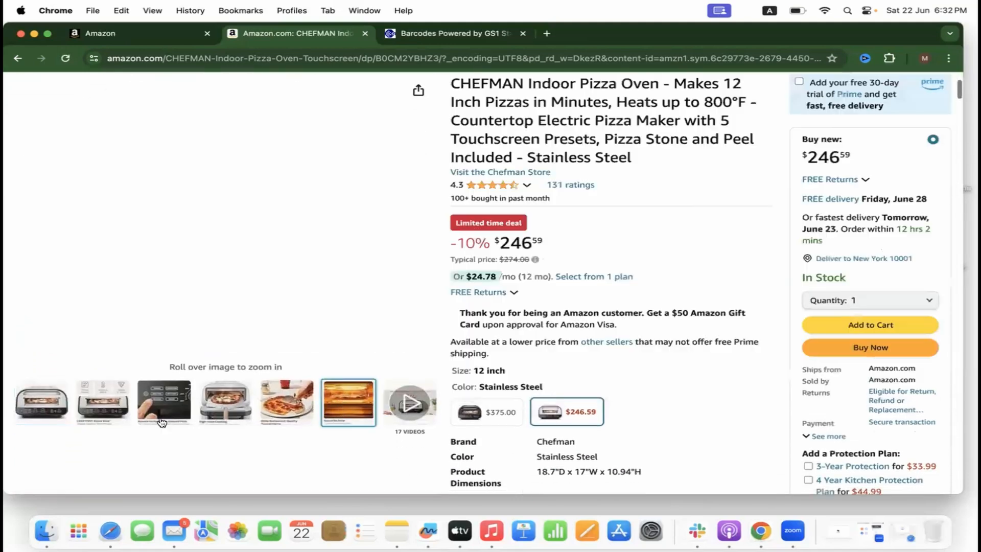
mouse_move(102, 402)
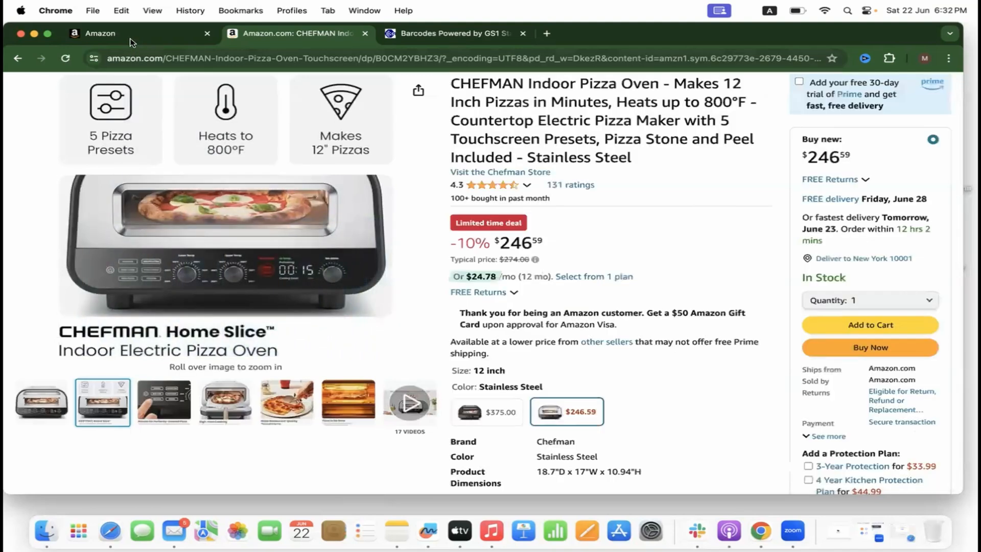
- Back in the listing form, open and cancel the main image file selection, and go to the Product Details page
click(130, 41)
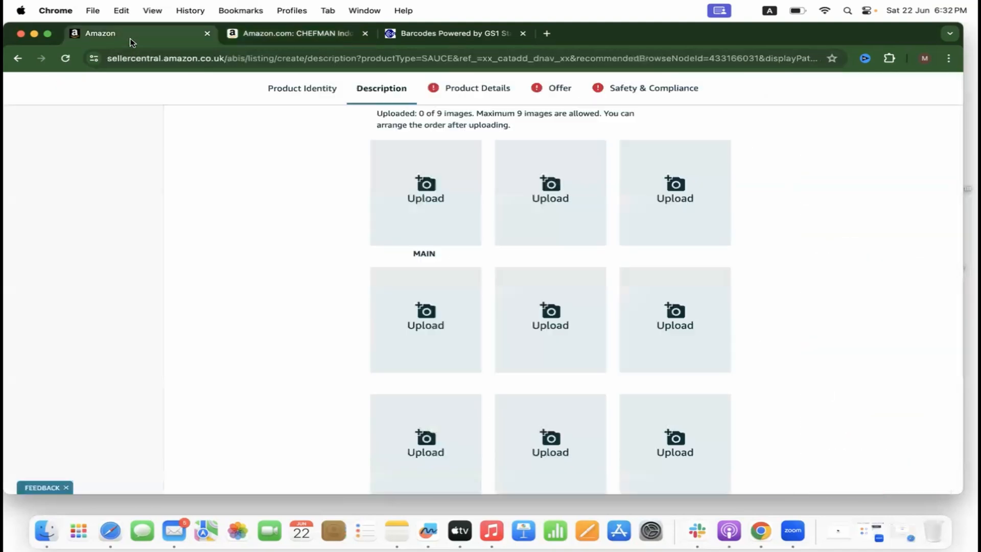
click(394, 211)
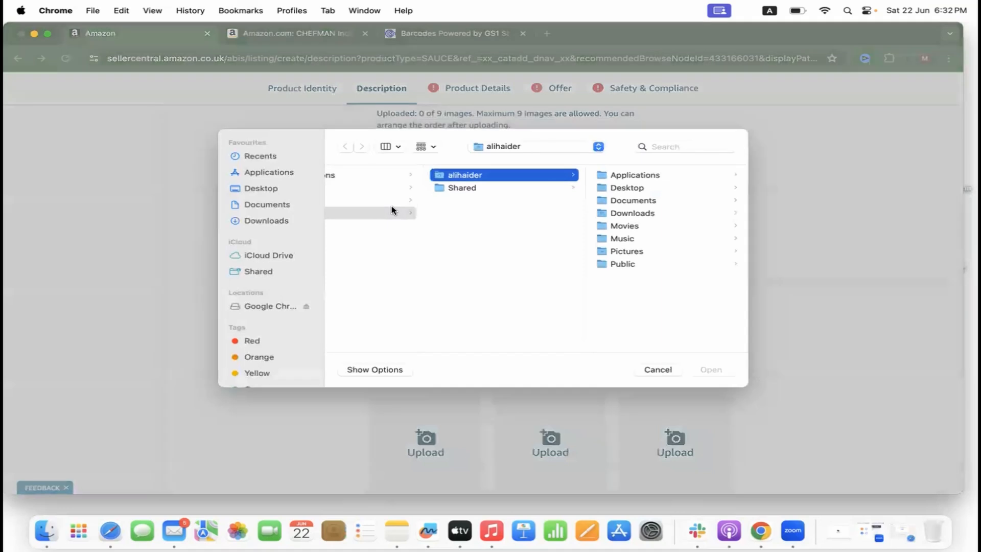
click(660, 371)
scroll(433, 219, up, 5)
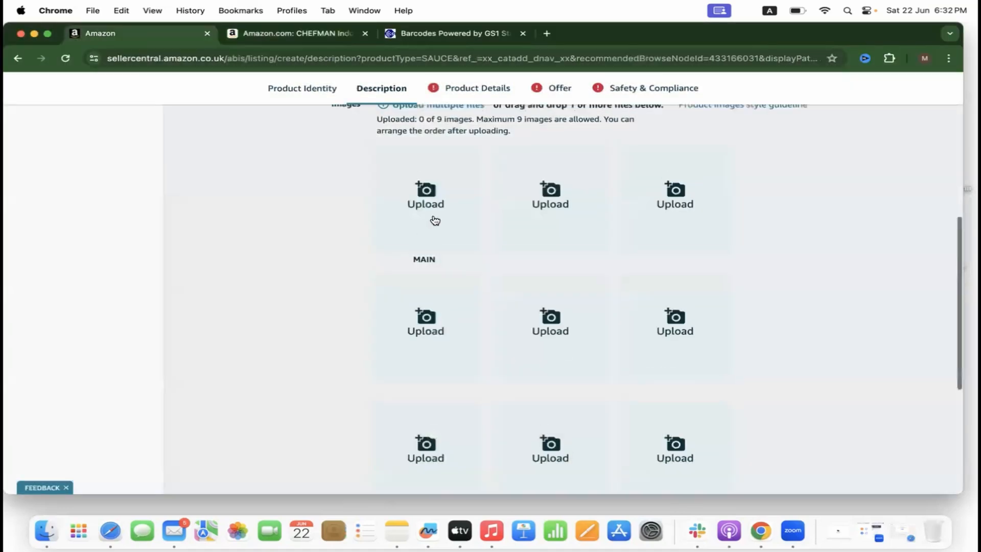
scroll(438, 307, up, 1)
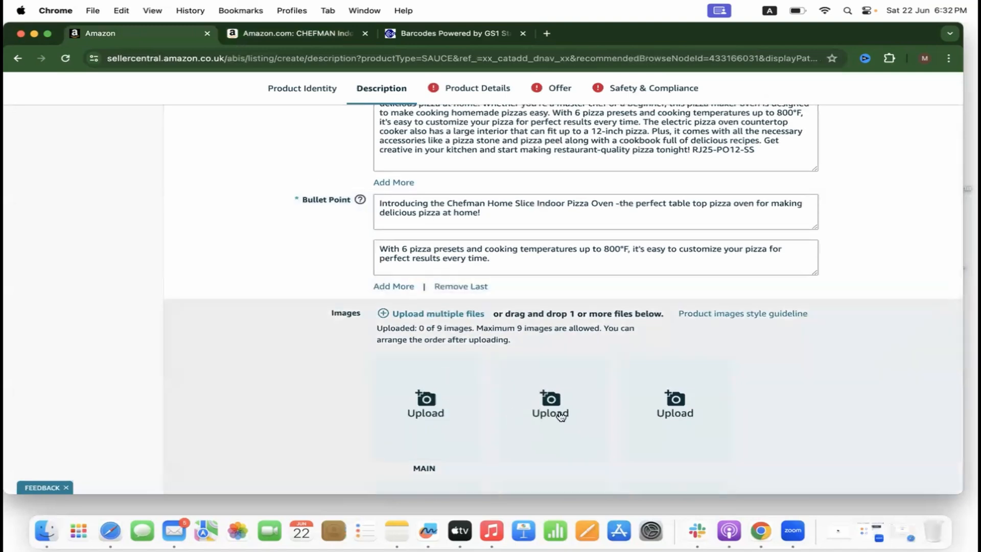
click(455, 96)
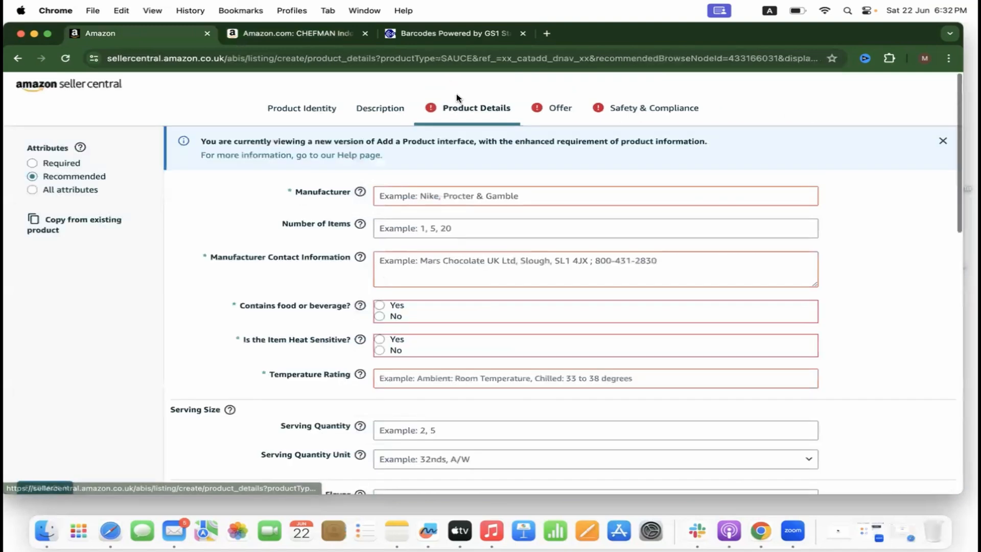
- Enter "chinese supplier" as the manufacturer and set the number of items to 1
click(430, 194)
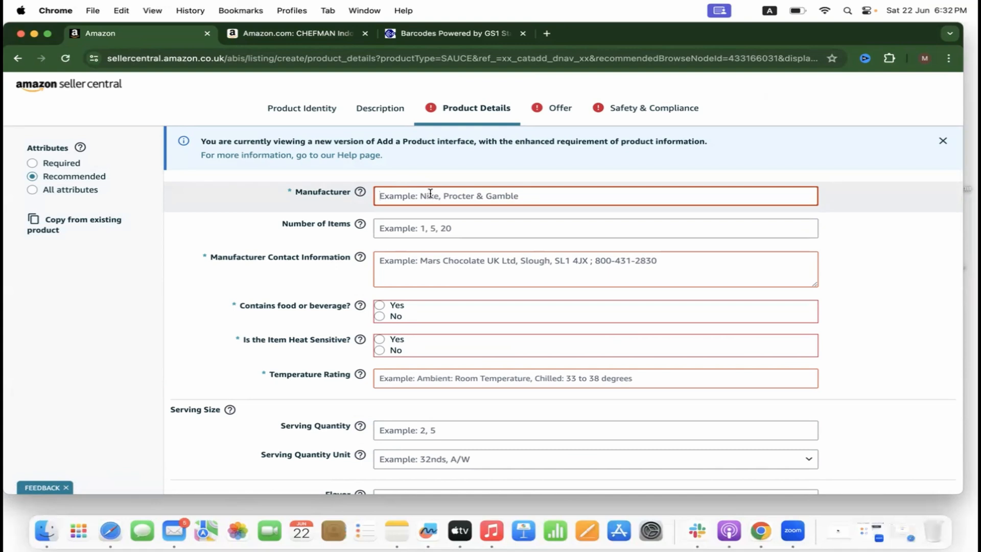
text(chin)
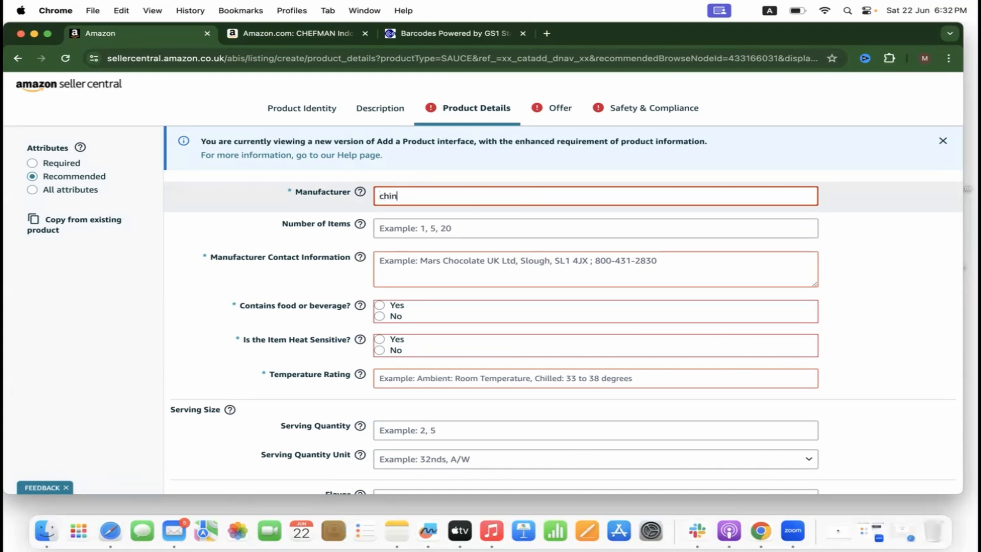
text(ese supplier)
click(403, 228)
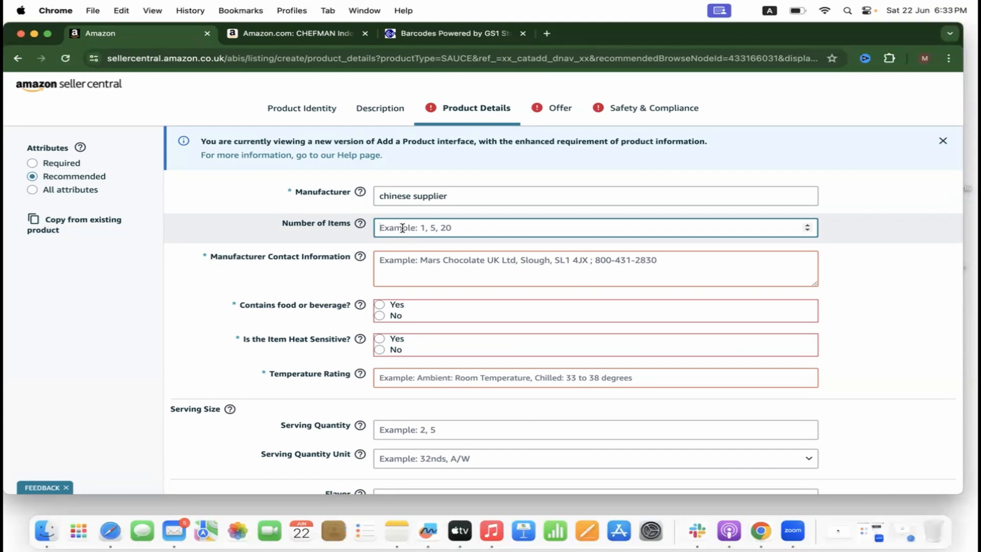
text(12)
click(236, 279)
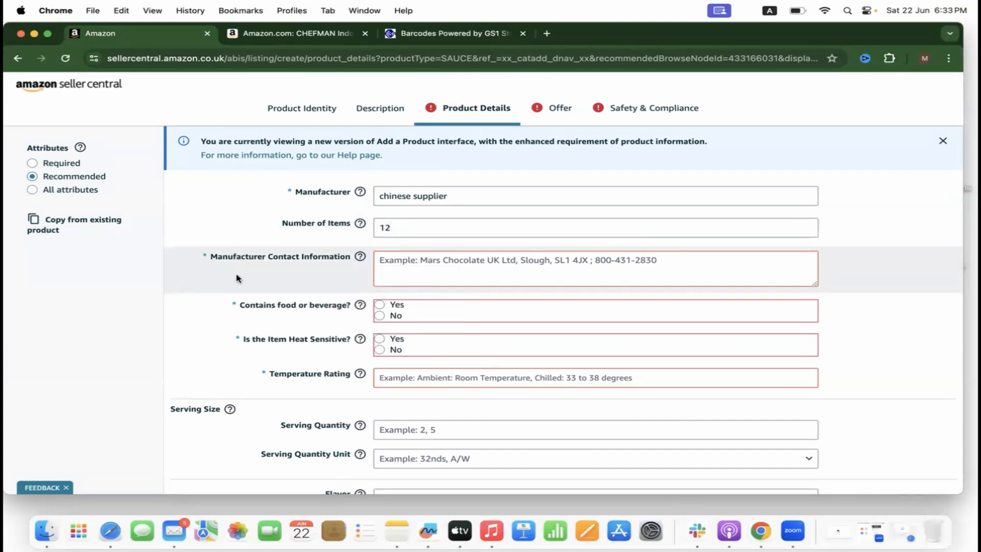
click(399, 226)
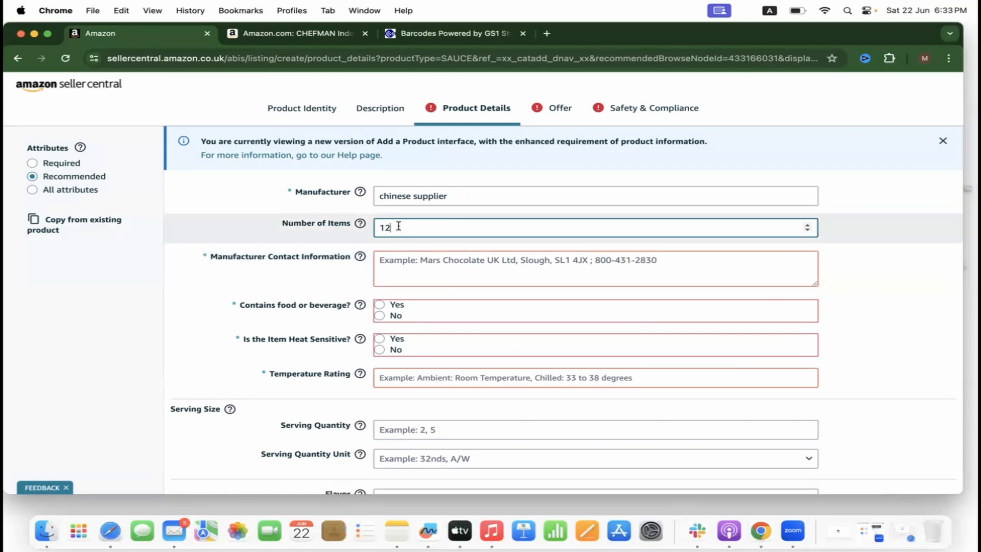
key(BackSpace)
- Enter "address" as the manufacturer contact information and mark the product as containing food or beverage
click(397, 255)
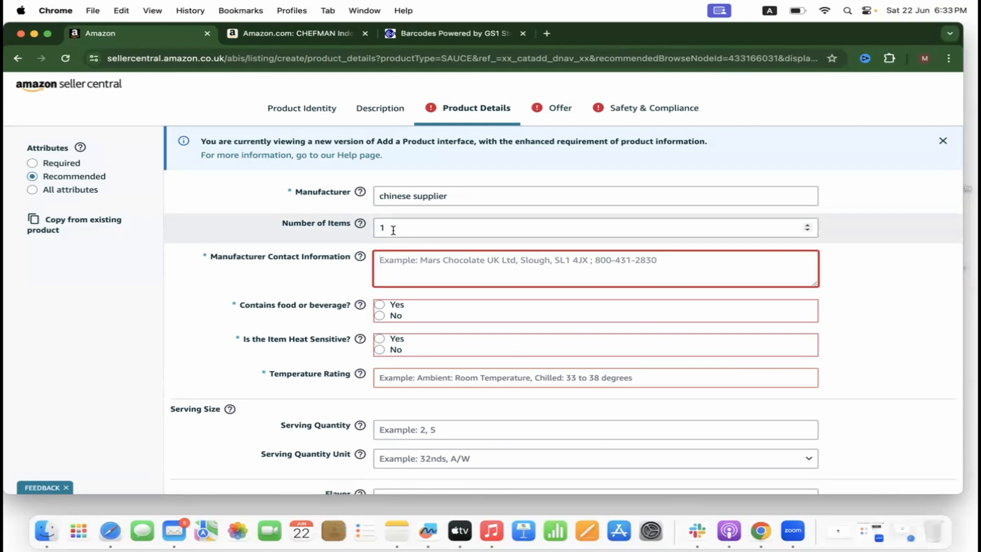
scroll(394, 230, down, 3)
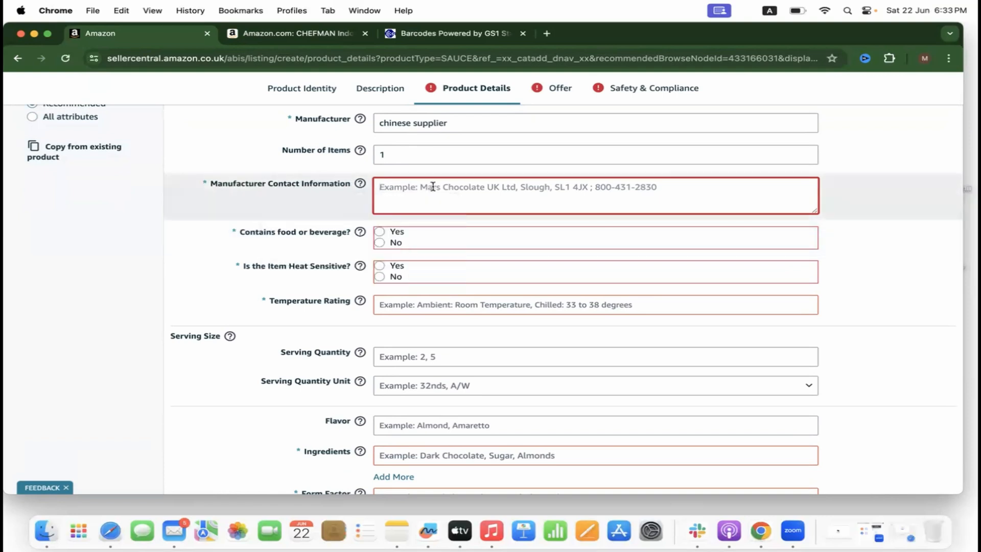
text(address)
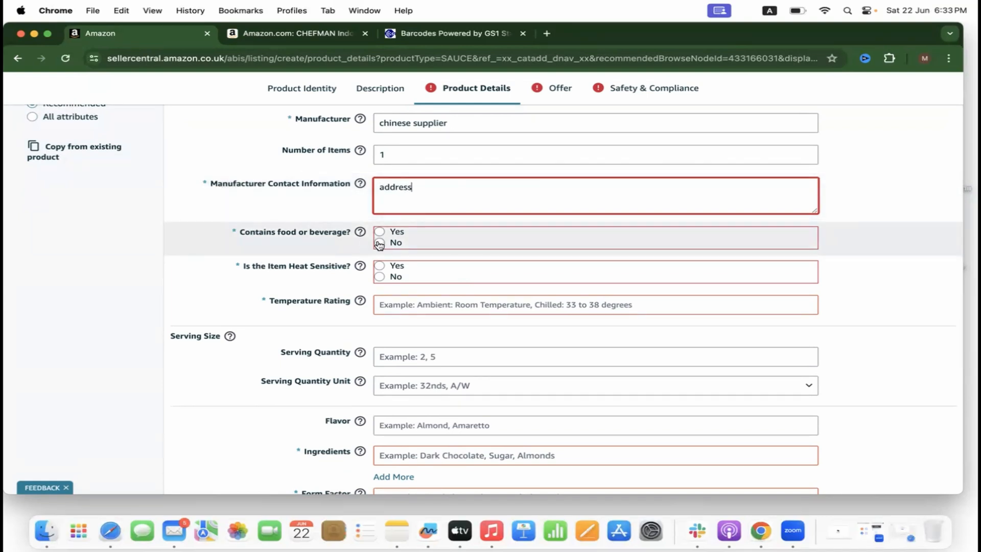
click(380, 232)
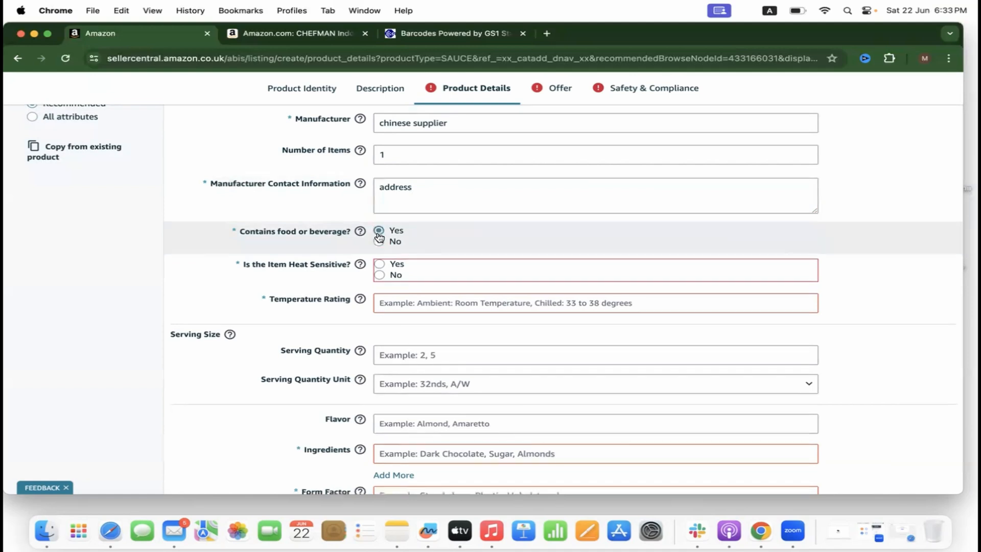
- Mark the item as not heat sensitive and set its temperature rating to Ambient: Room Temperature
click(378, 275)
click(416, 302)
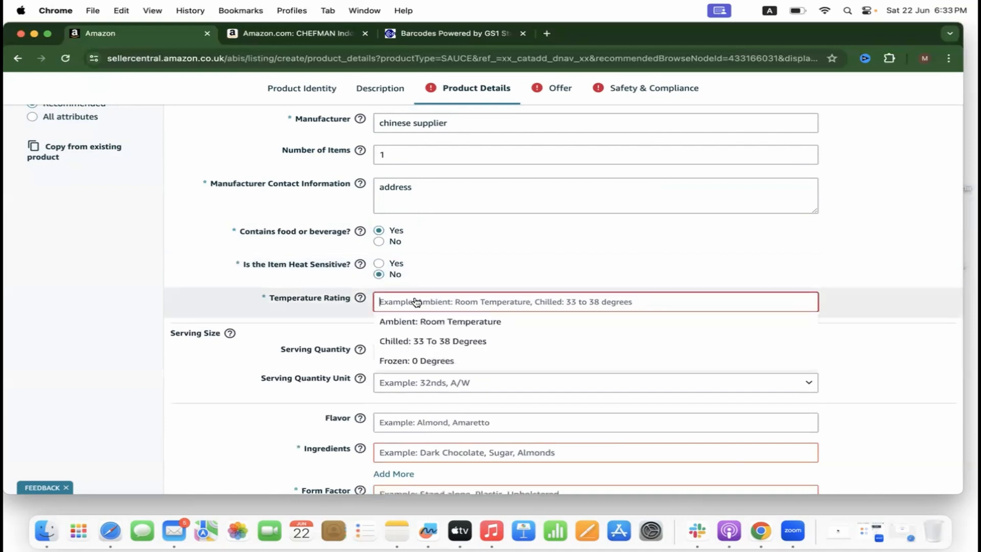
click(447, 322)
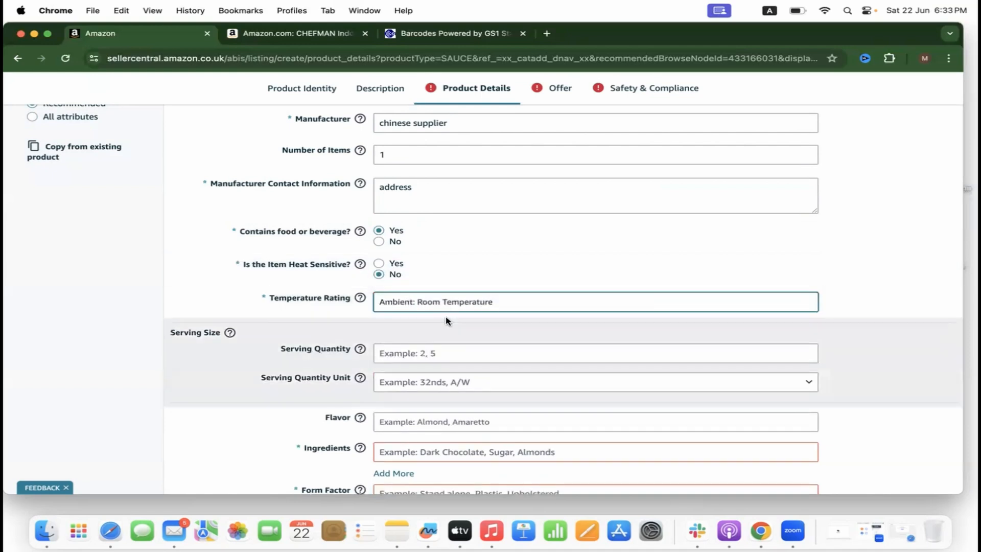
- Enter "chili" as both the product's ingredient and its form factor
scroll(446, 321, down, 5)
mouse_move(365, 201)
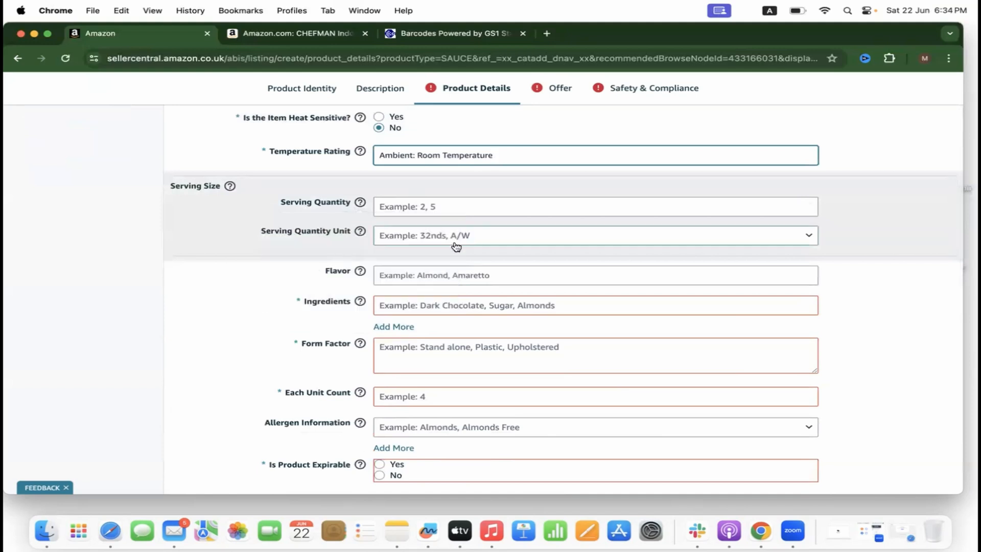
scroll(457, 247, down, 2)
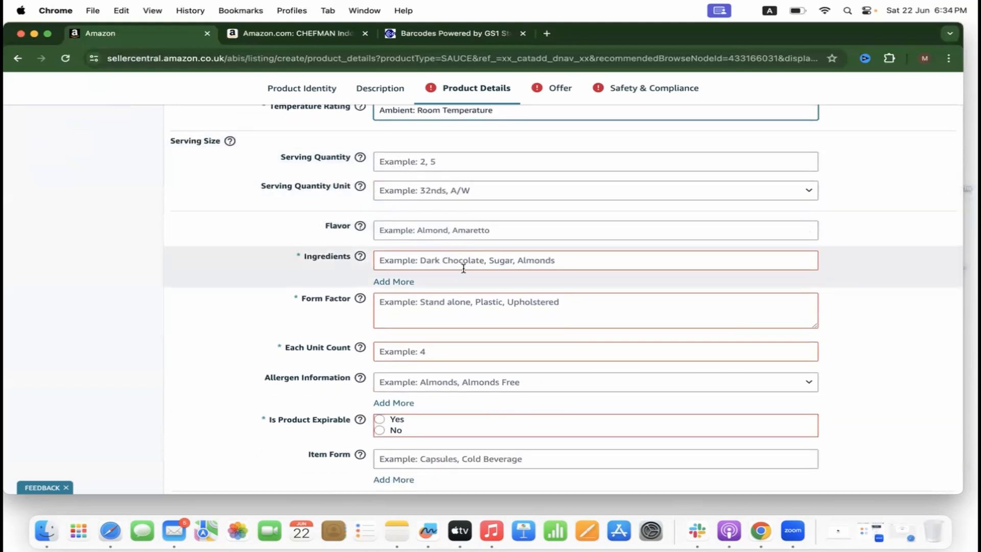
click(451, 264)
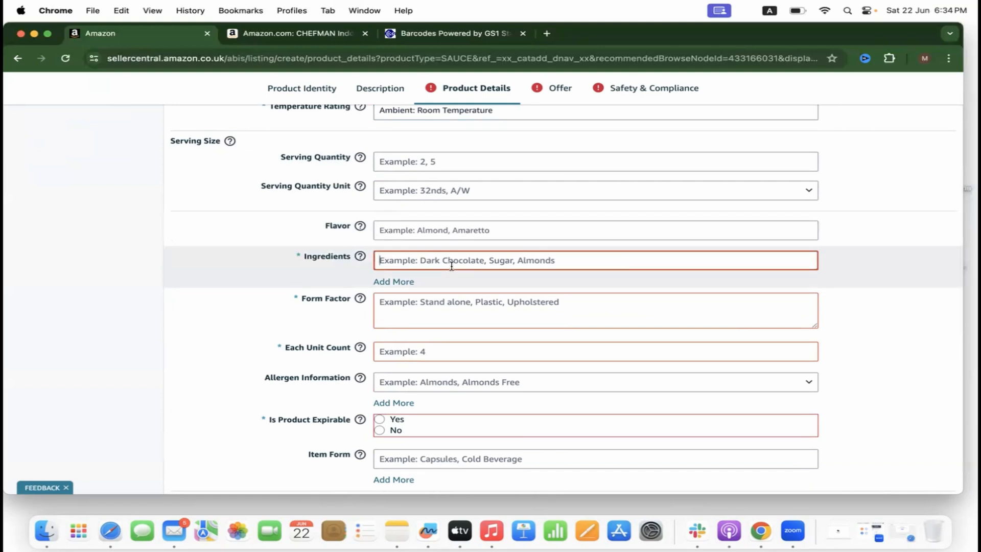
text(chili)
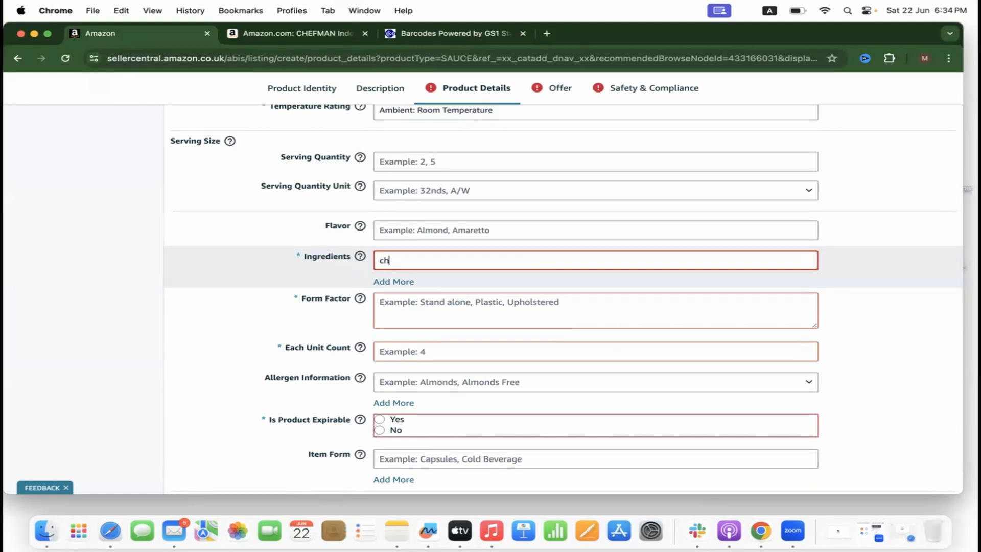
click(255, 291)
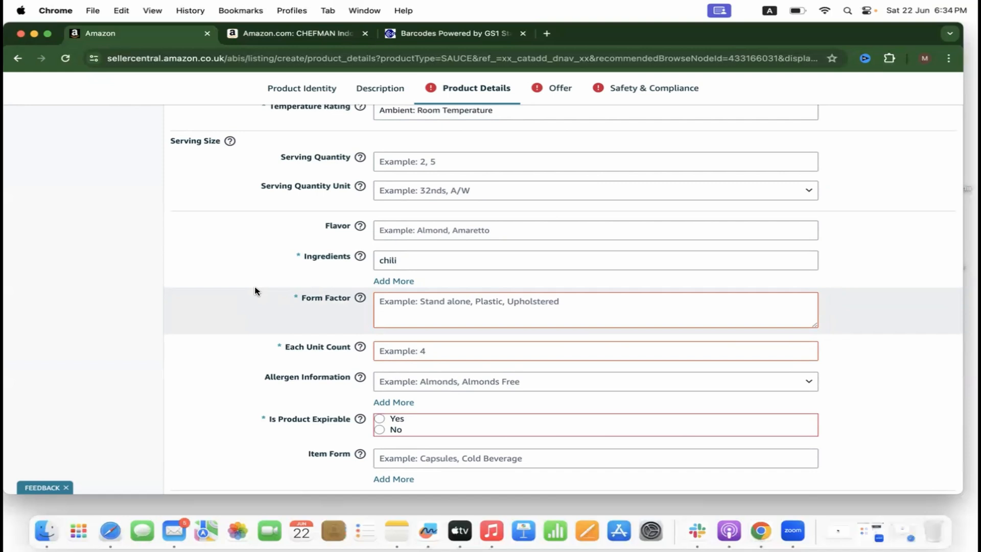
click(406, 305)
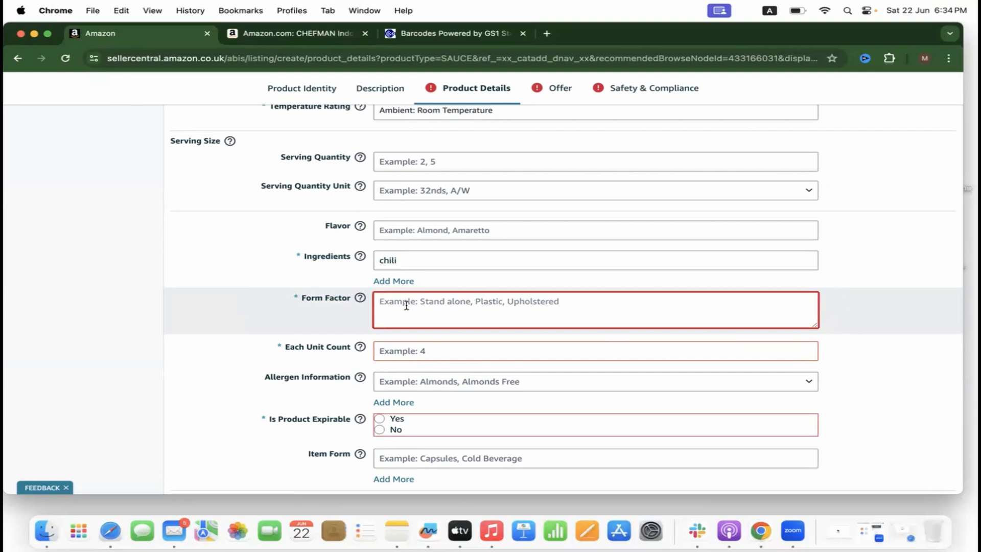
text(chili)
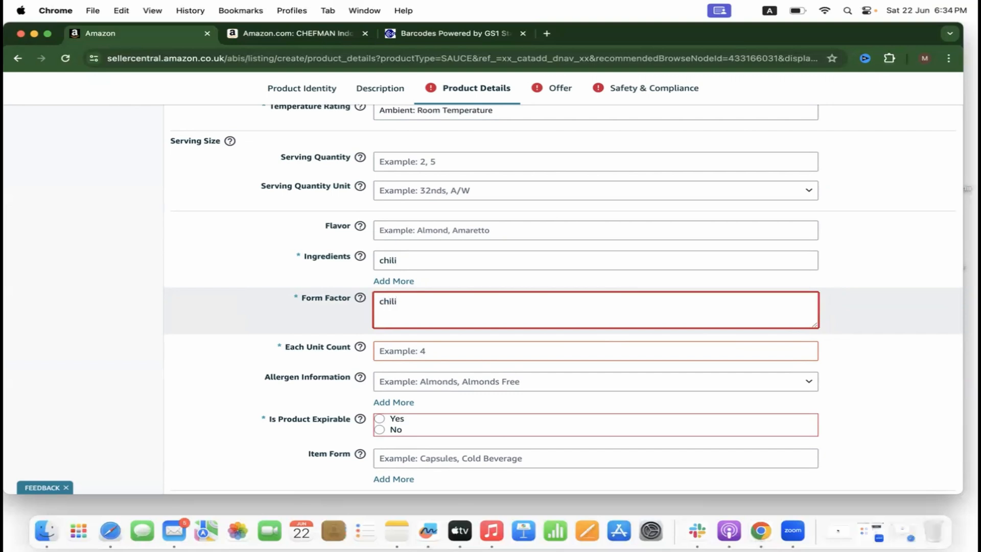
- Set the each unit count to 1 and mark the product as not expirable
scroll(326, 317, down, 2)
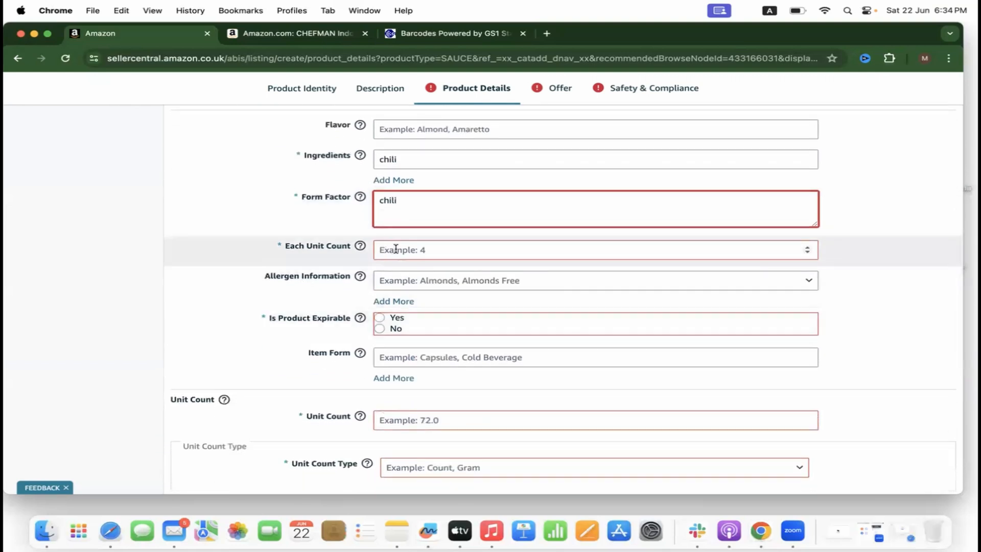
click(396, 249)
text(1)
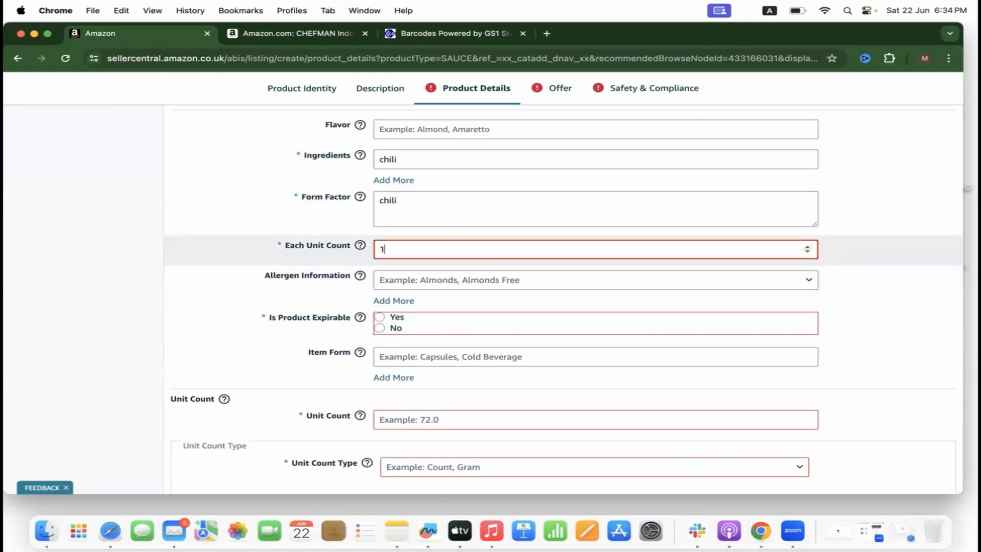
click(378, 327)
- Set the product's unit count to 250 with gram as the unit count type
scroll(379, 329, down, 2)
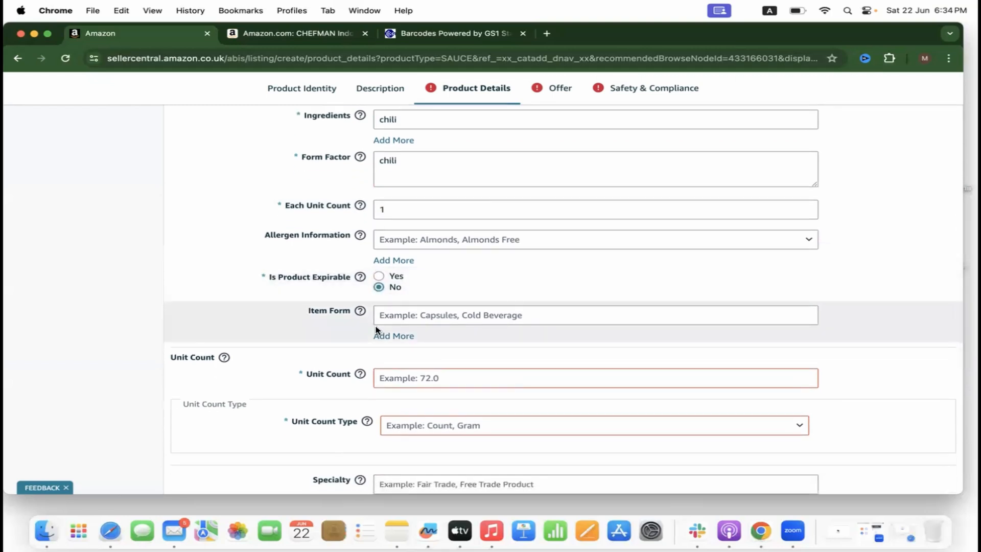
scroll(376, 330, down, 4)
click(387, 287)
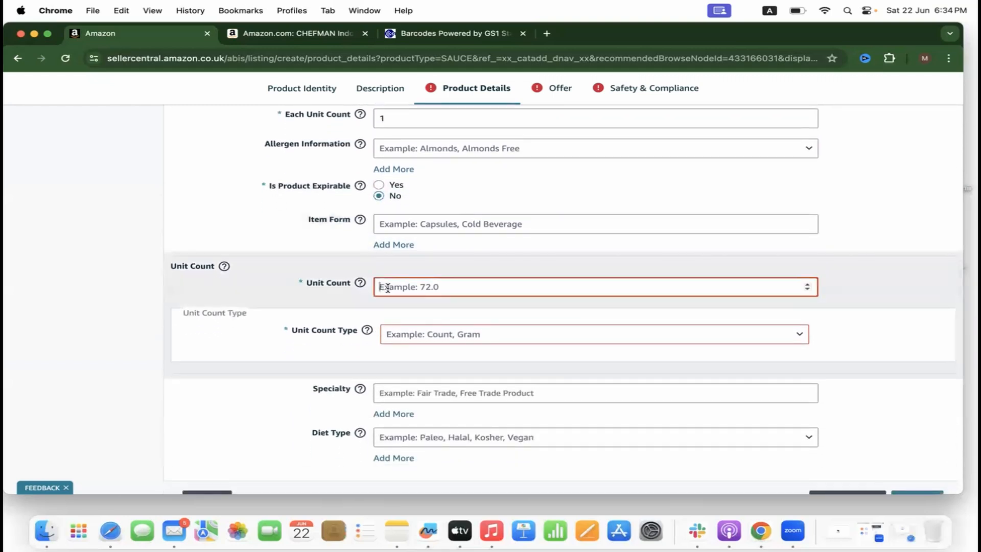
click(411, 336)
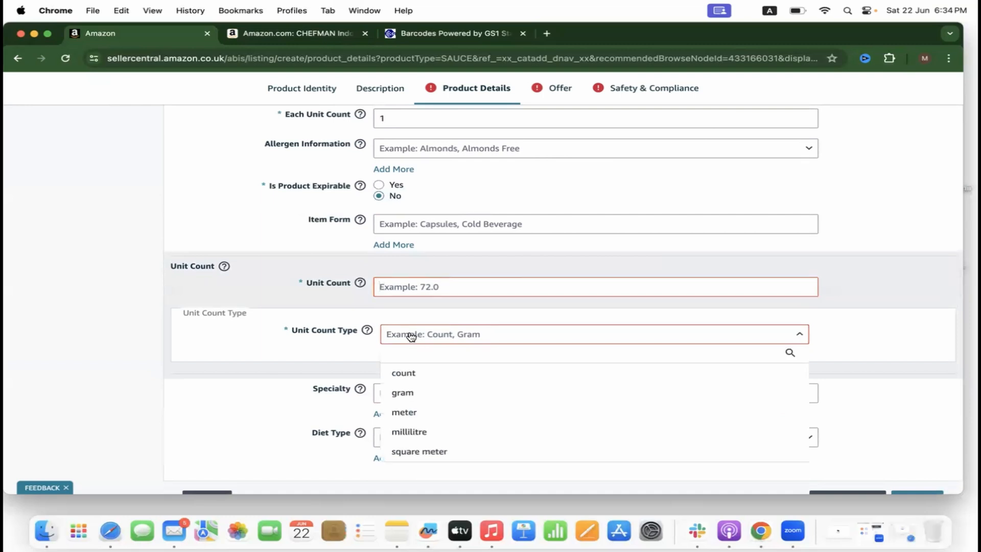
click(404, 282)
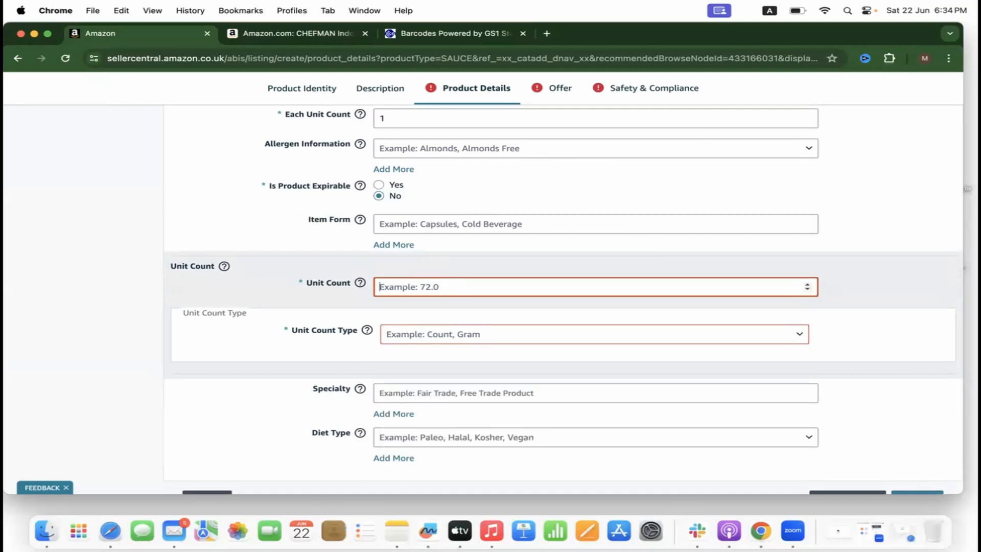
text(250)
click(463, 333)
click(425, 395)
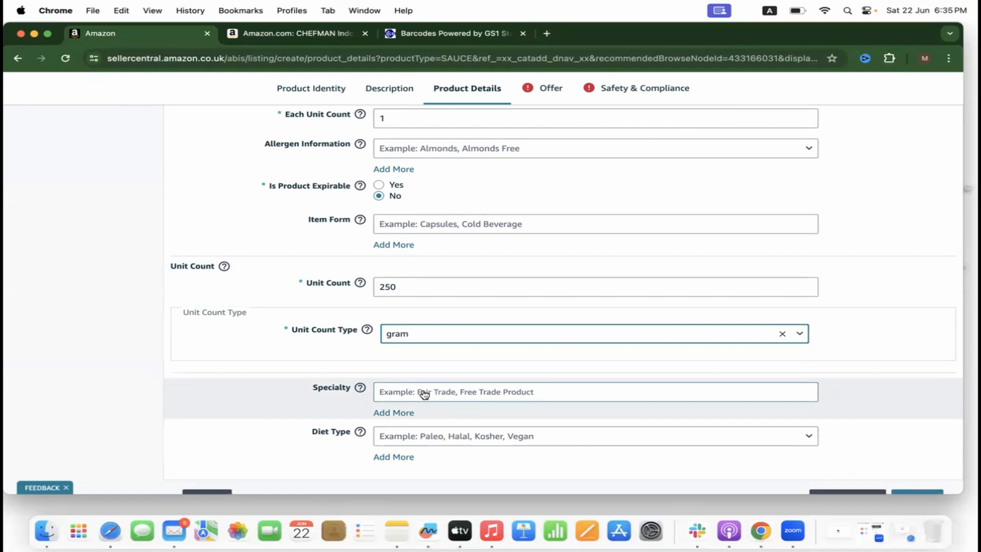
- Go to the Offer page, try the Fulfilled by Amazon channel, and switch the fulfilment channel to "I will ship this item myself"
scroll(424, 394, down, 2)
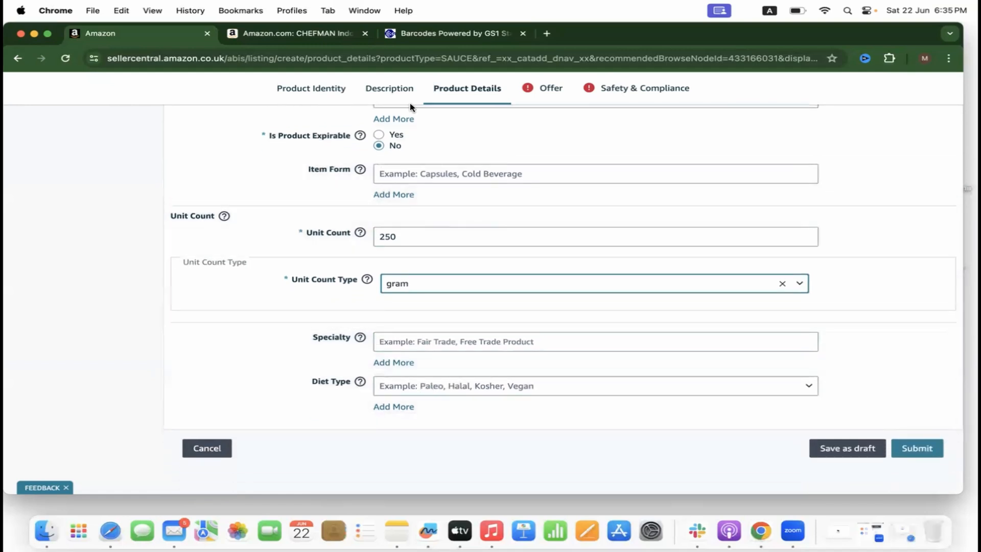
click(534, 91)
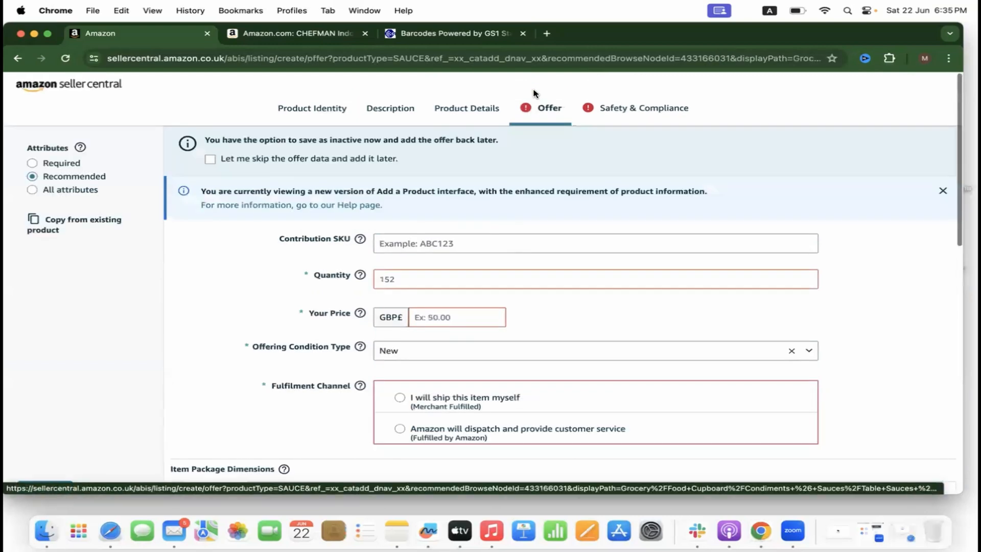
click(432, 276)
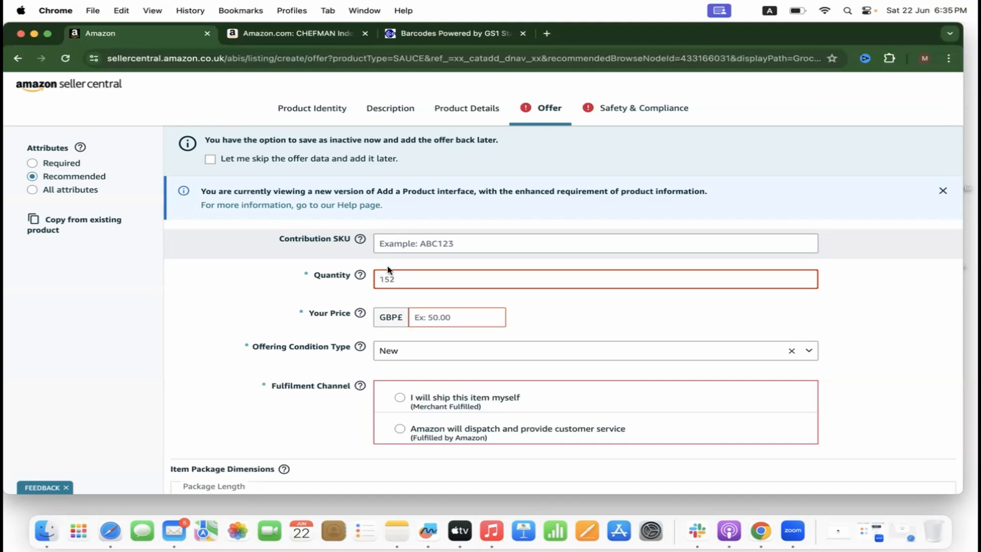
click(400, 431)
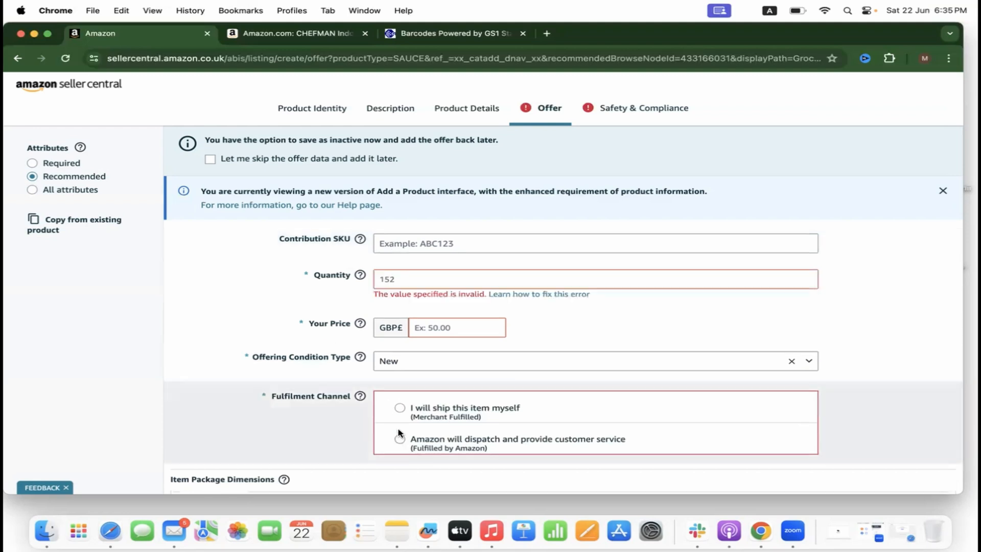
click(400, 438)
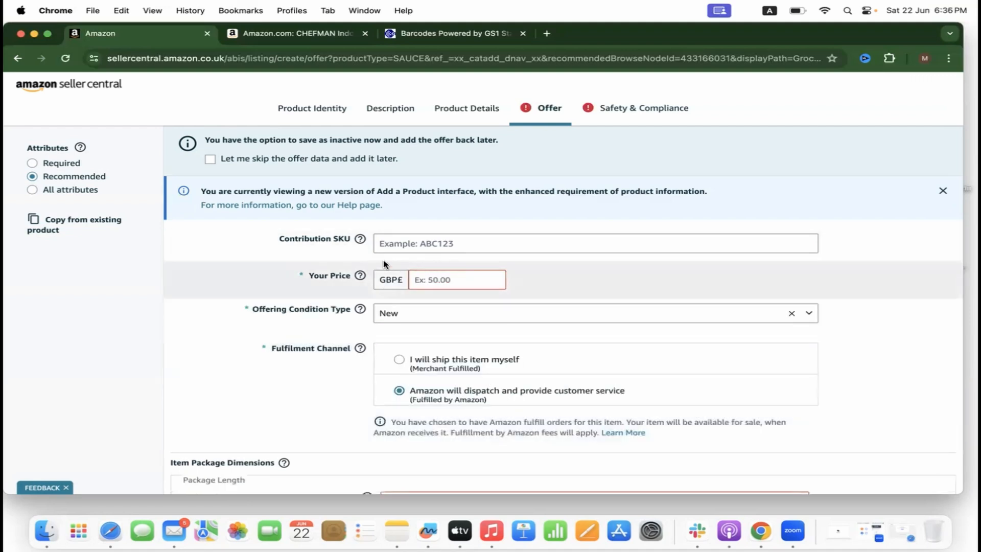
click(399, 359)
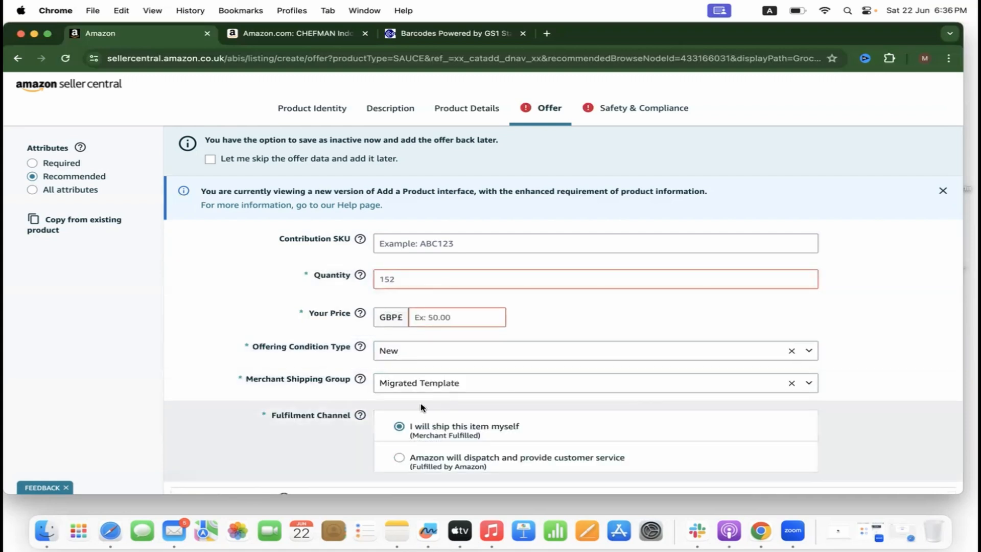
- Set the offer's available quantity to 400
click(426, 284)
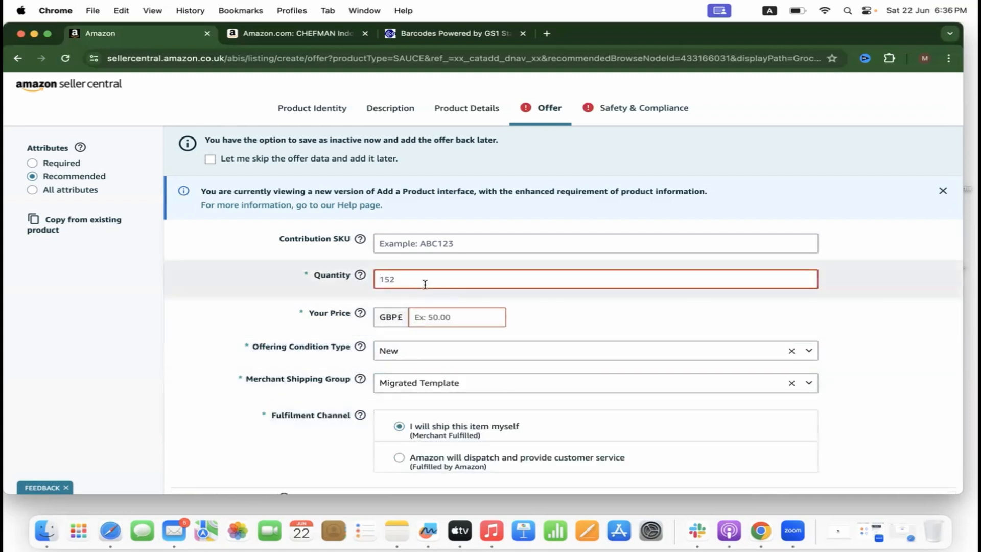
text(400)
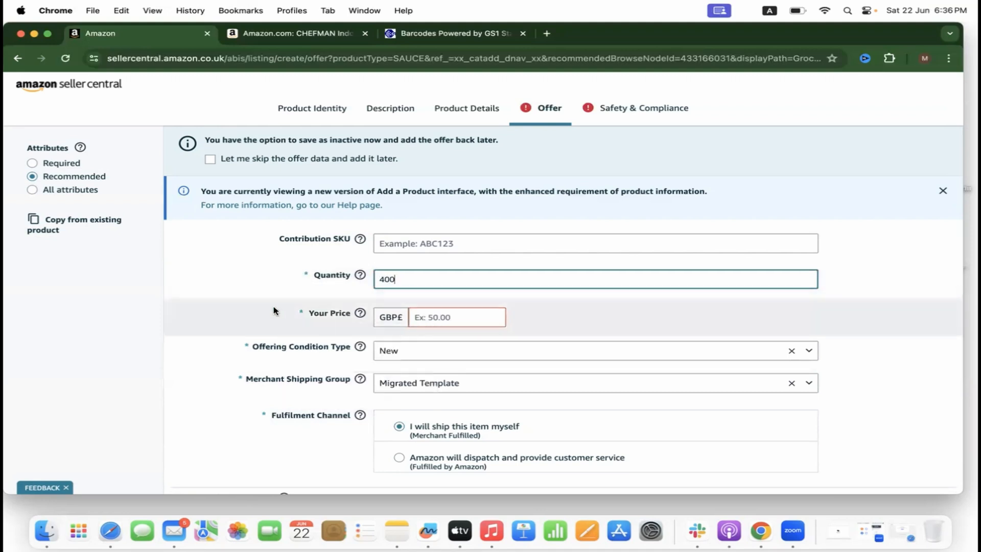
click(274, 311)
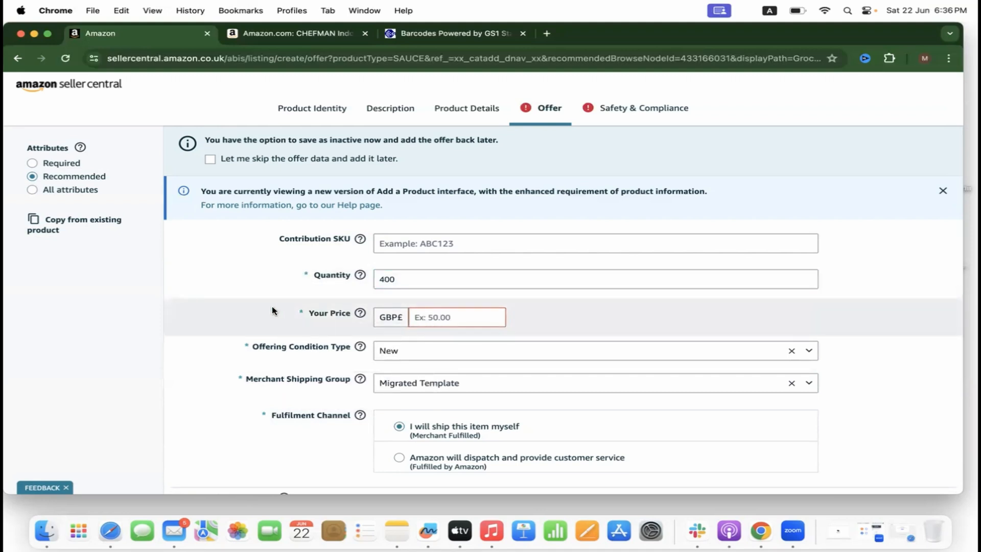
- Set the offer's selling price to GBP 6.99
click(443, 317)
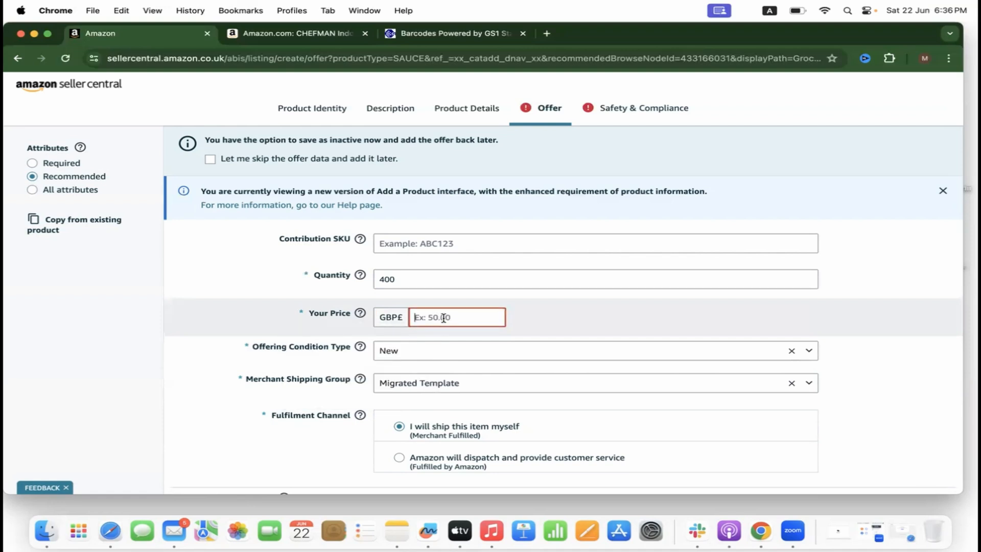
text(6)
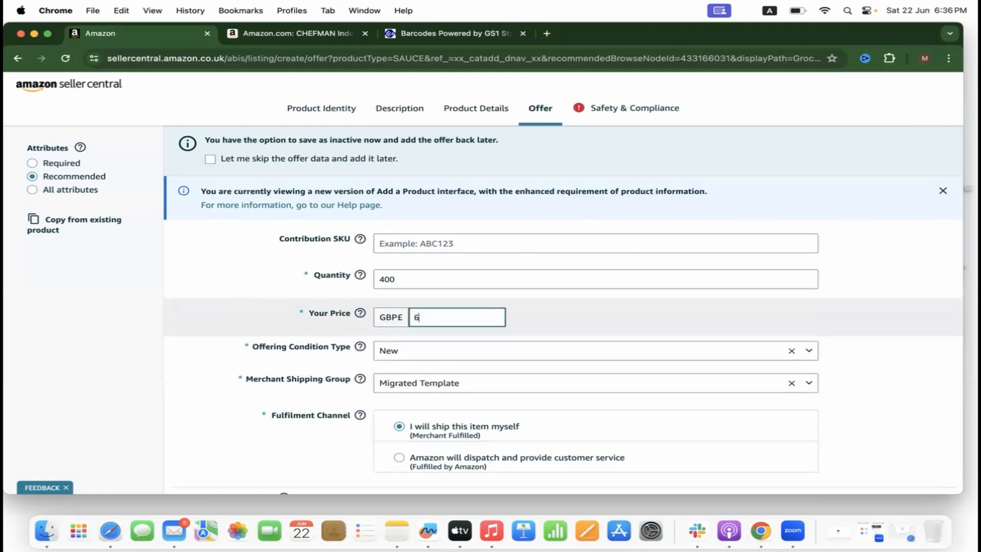
text(.99)
click(291, 307)
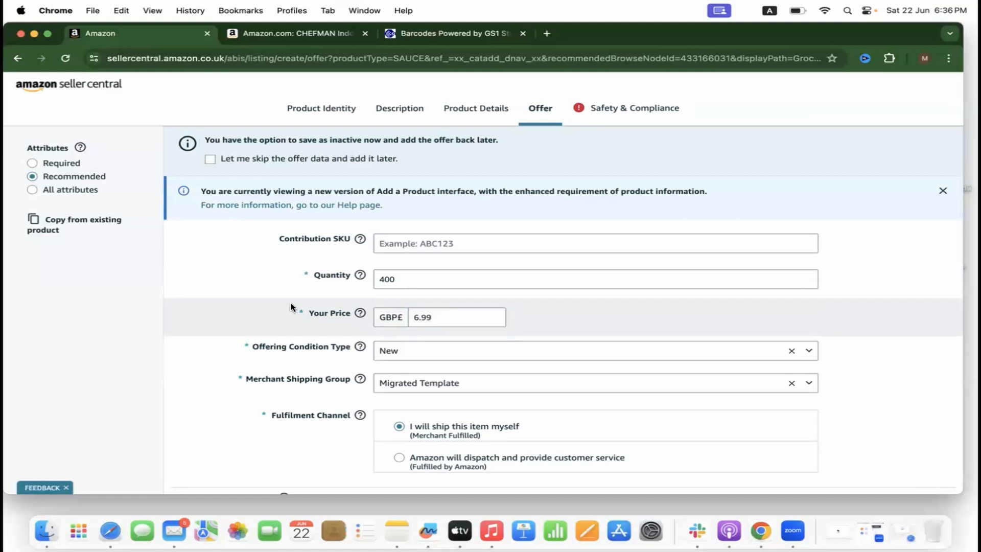
- On the Safety & Compliance page, set the country of origin to United Kingdom and the dangerous goods regulations to Not Applicable
scroll(291, 307, down, 3)
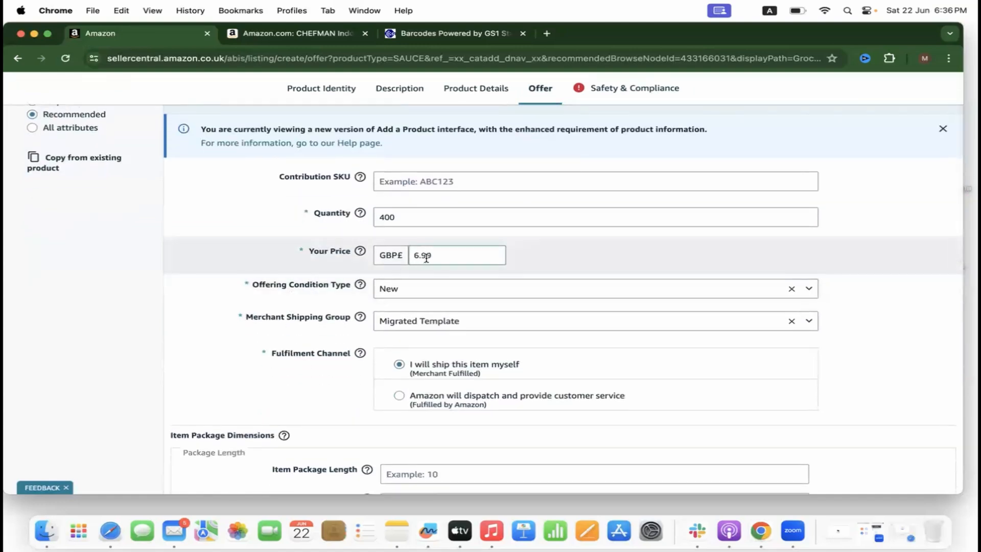
scroll(446, 270, down, 10)
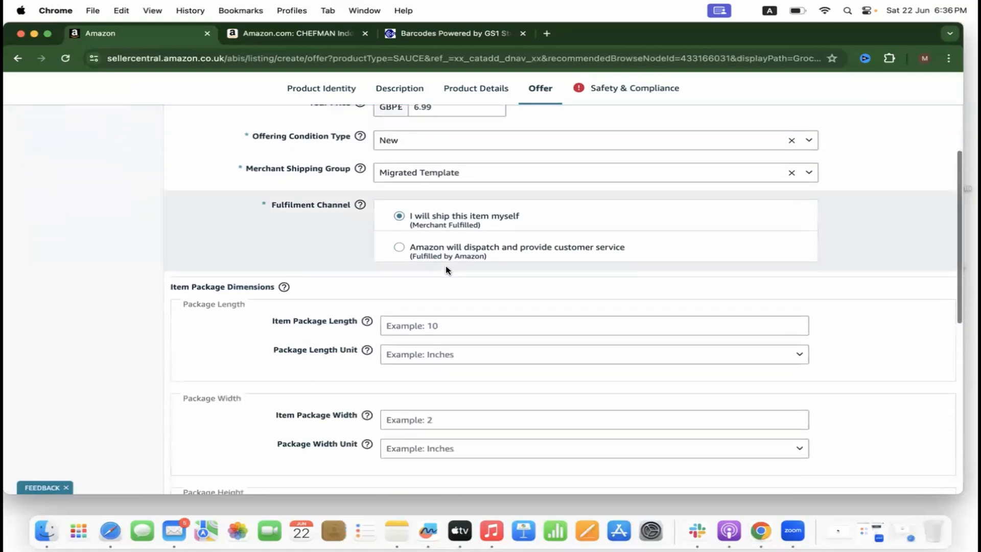
scroll(432, 396, down, 5)
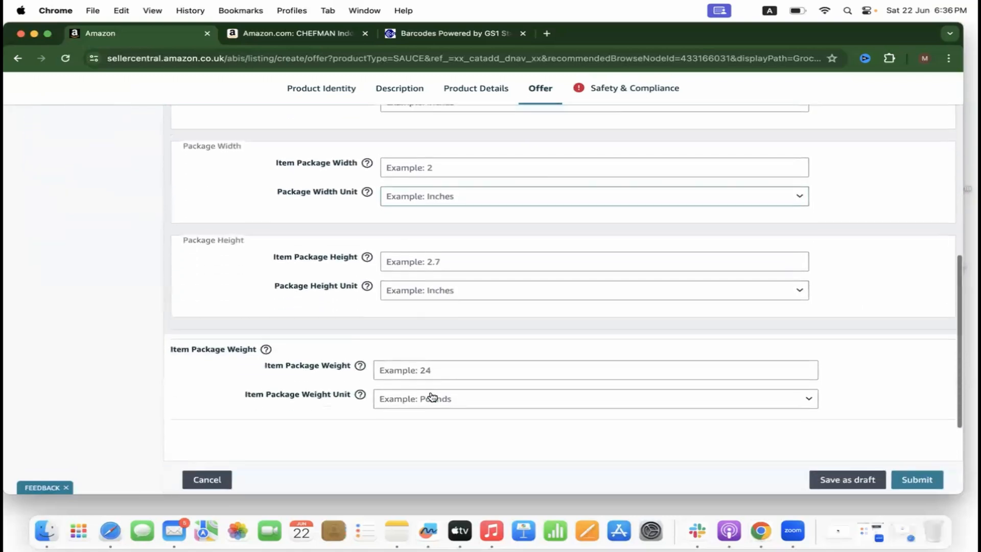
scroll(432, 396, up, 8)
scroll(432, 396, up, 3)
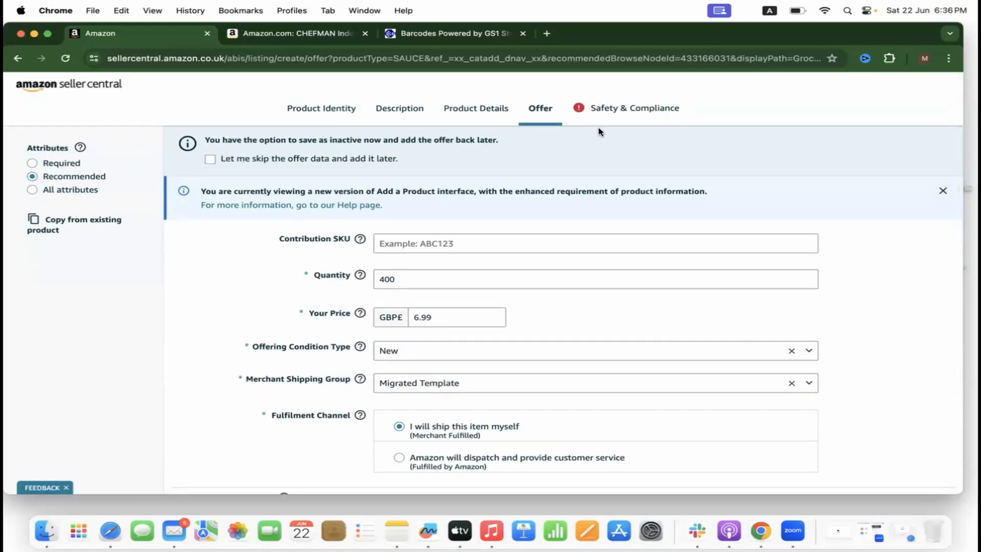
click(594, 113)
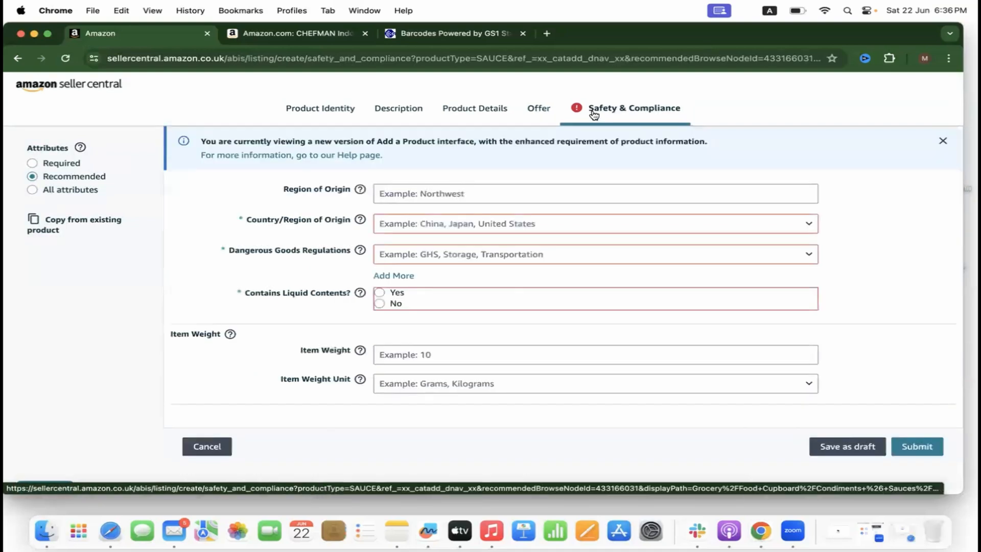
click(456, 230)
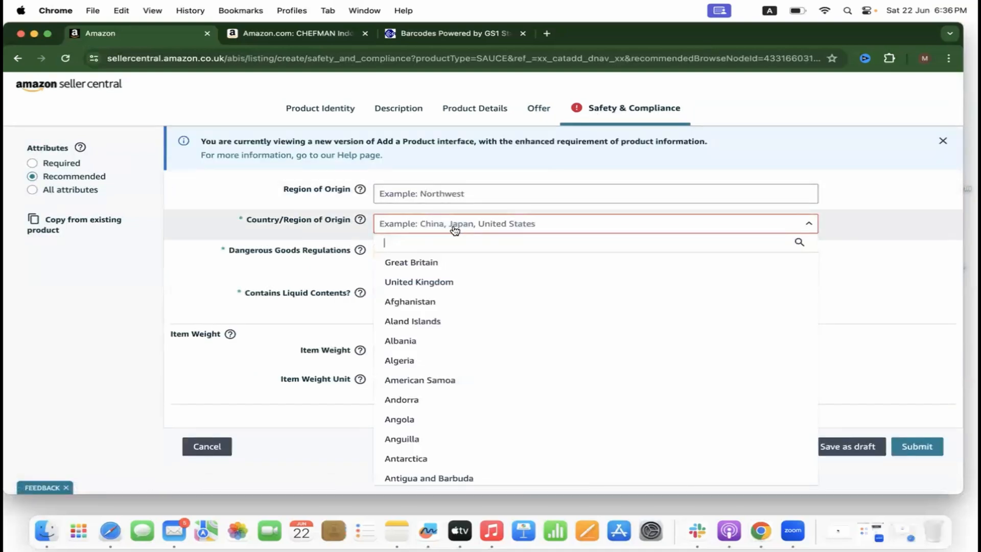
click(449, 281)
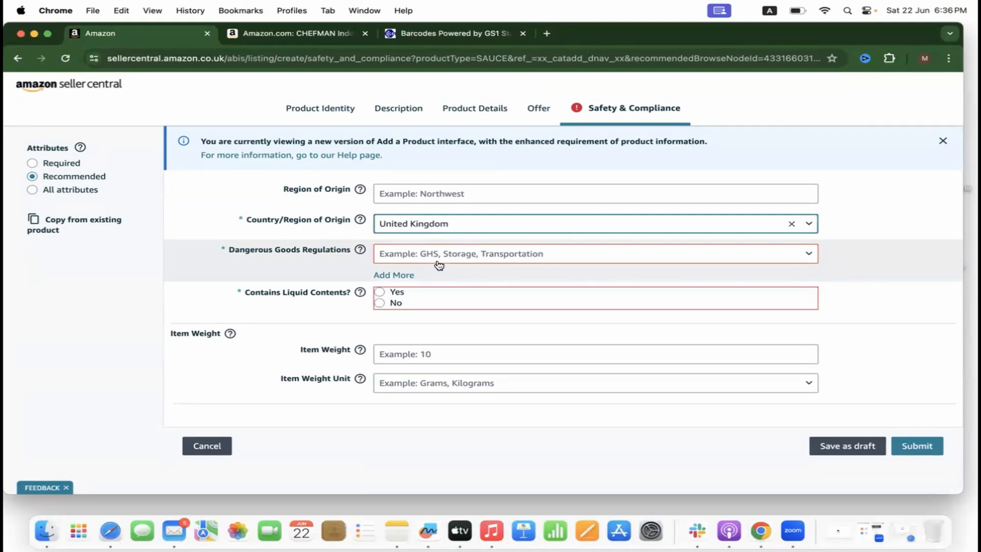
click(439, 265)
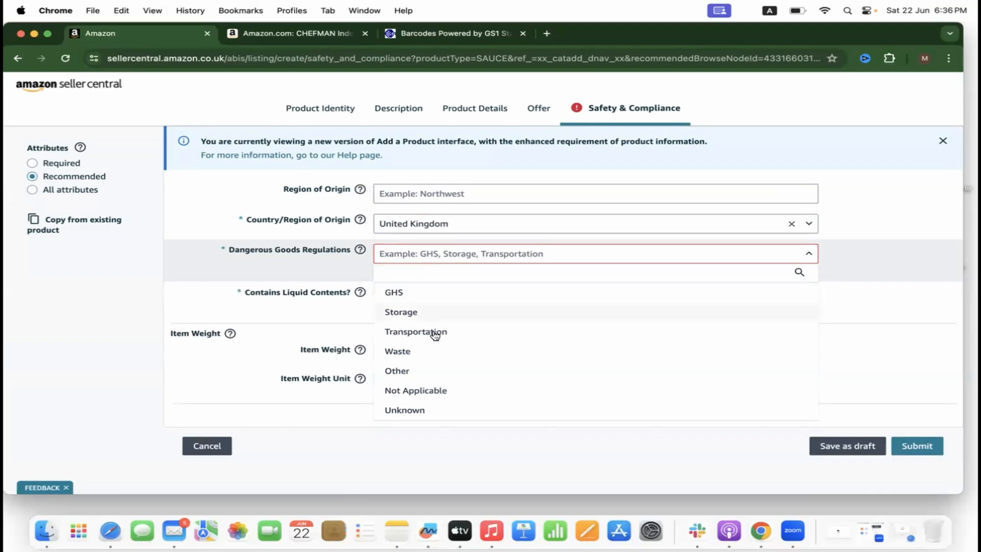
click(419, 388)
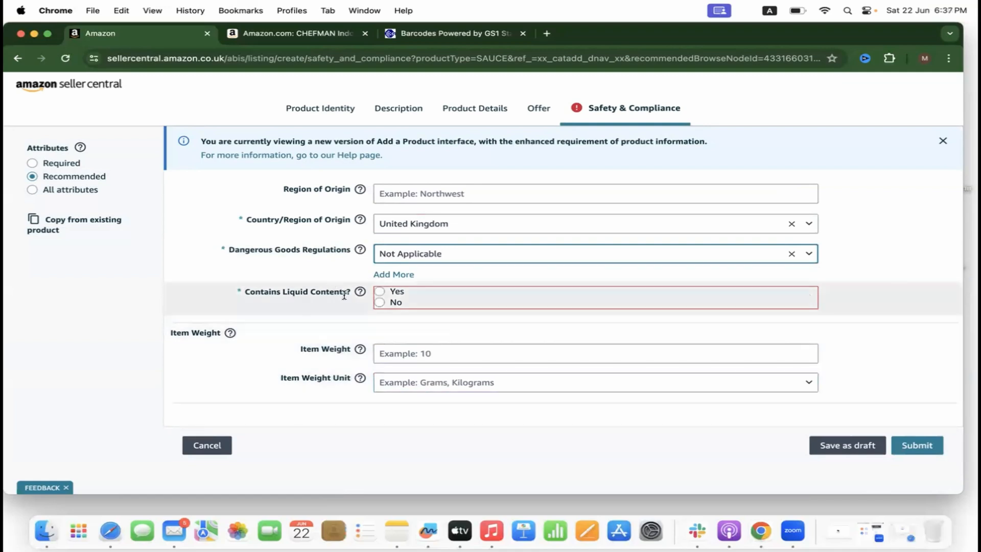
- Declare that the product contains liquid, with a liquid volume of 500 and "ml" as the liquid contents description
click(380, 291)
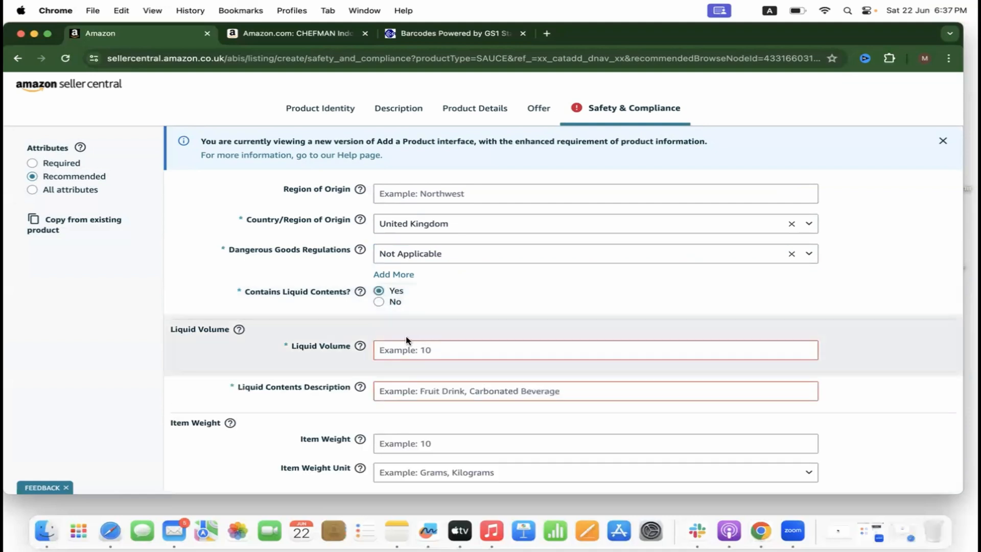
click(400, 347)
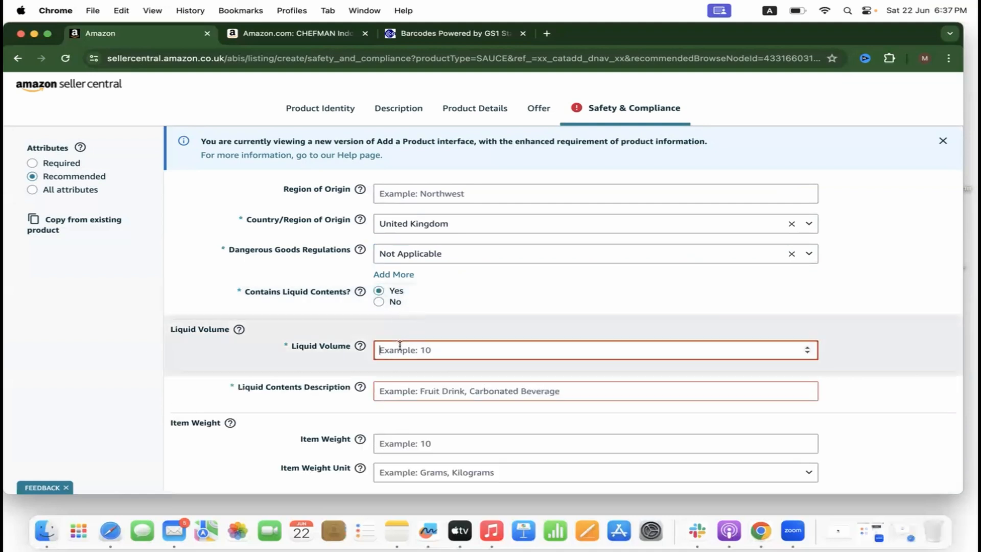
text(500)
scroll(562, 281, down, 2)
scroll(400, 344, down, 2)
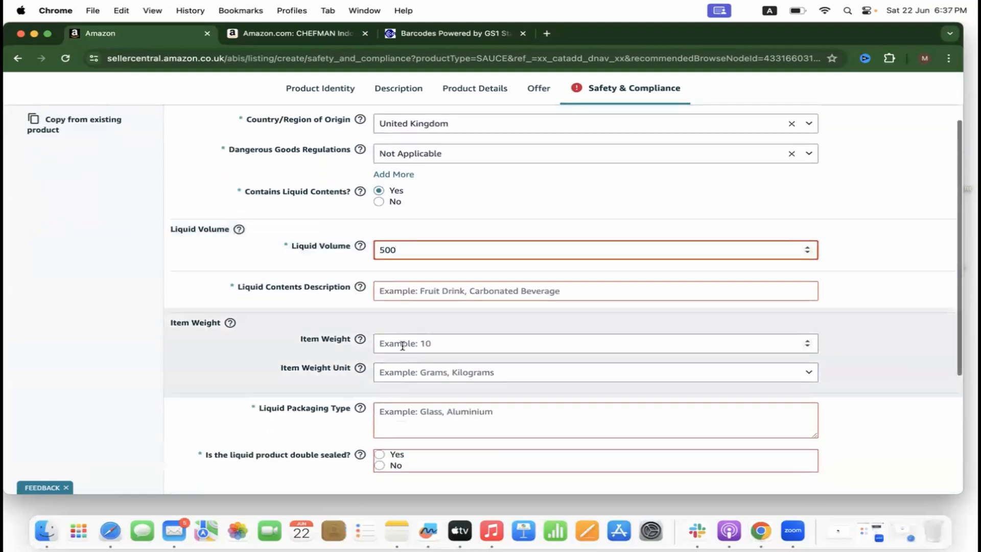
click(388, 296)
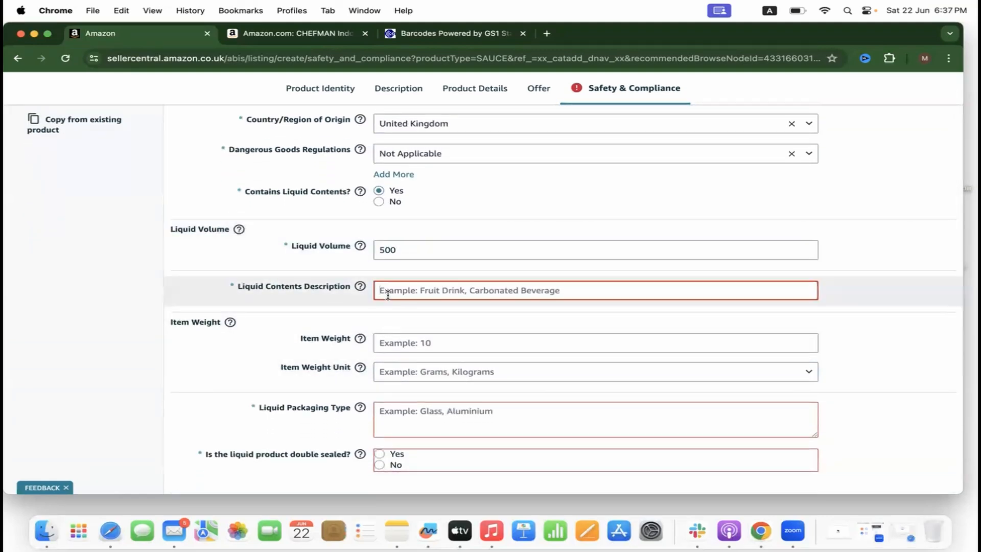
text(ml)
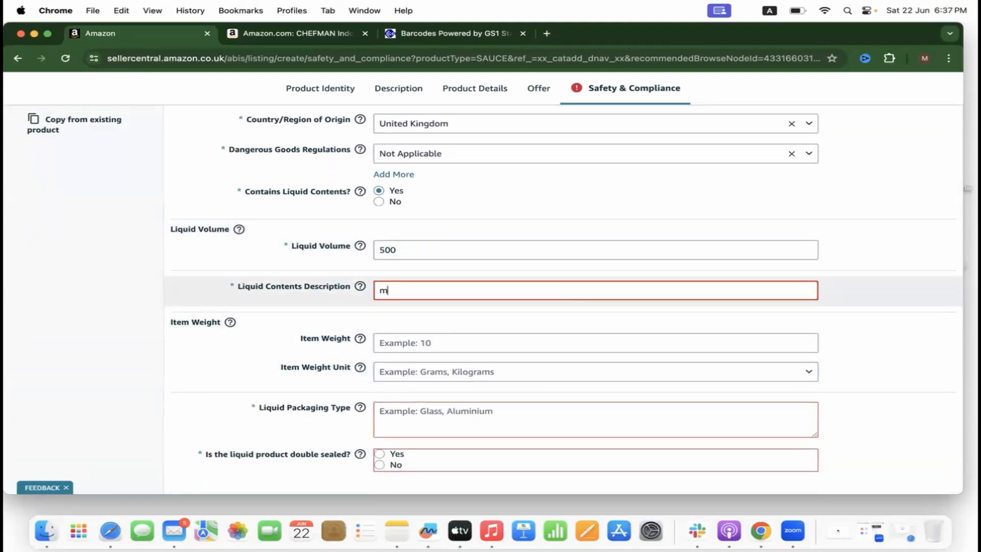
click(334, 309)
- Enter "bottle glass" as the liquid packaging type and mark the liquid product as double sealed
scroll(335, 308, down, 5)
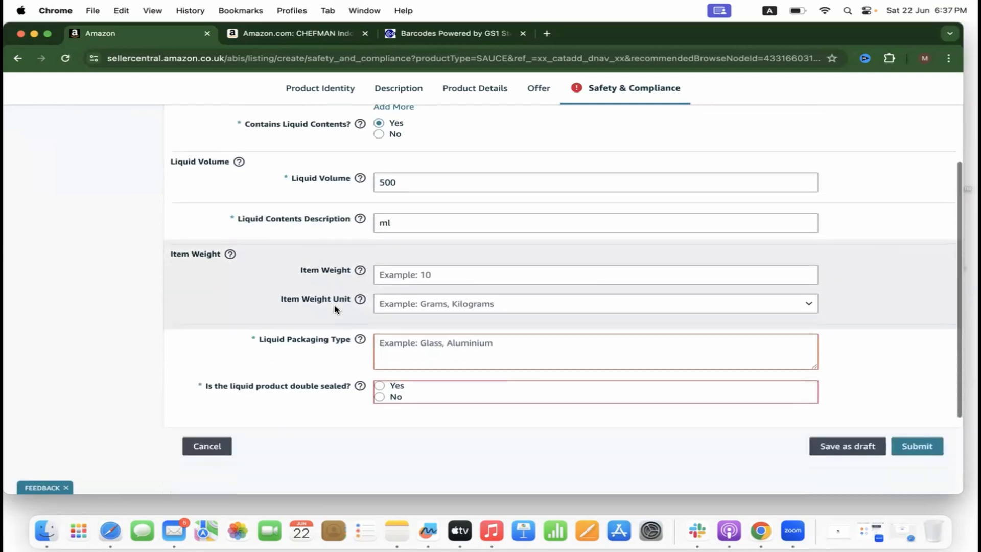
click(418, 266)
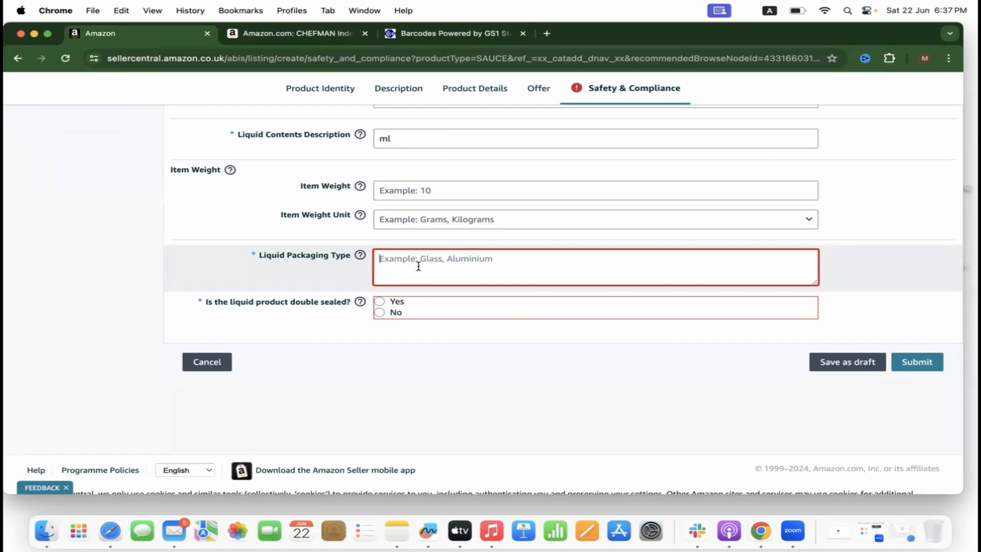
text(bottle glass)
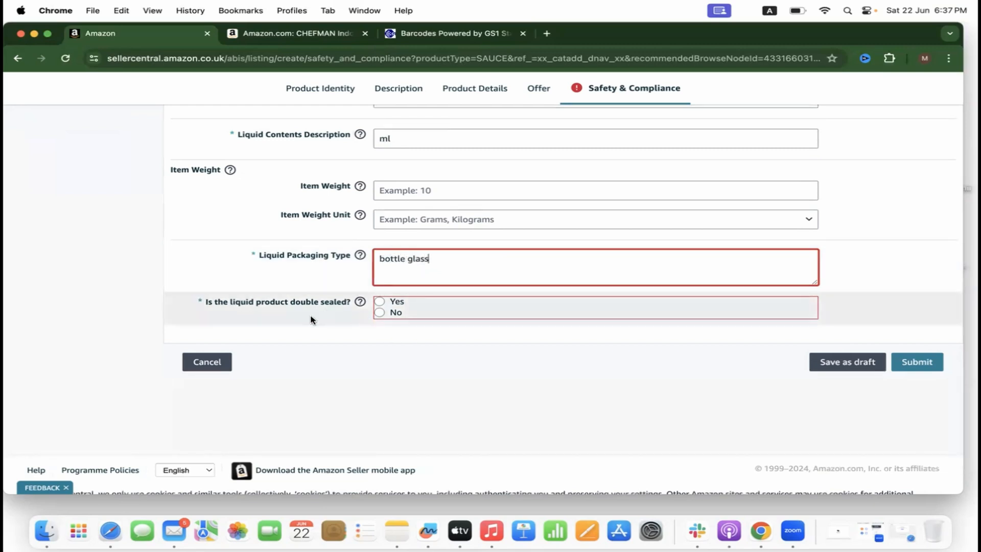
click(379, 301)
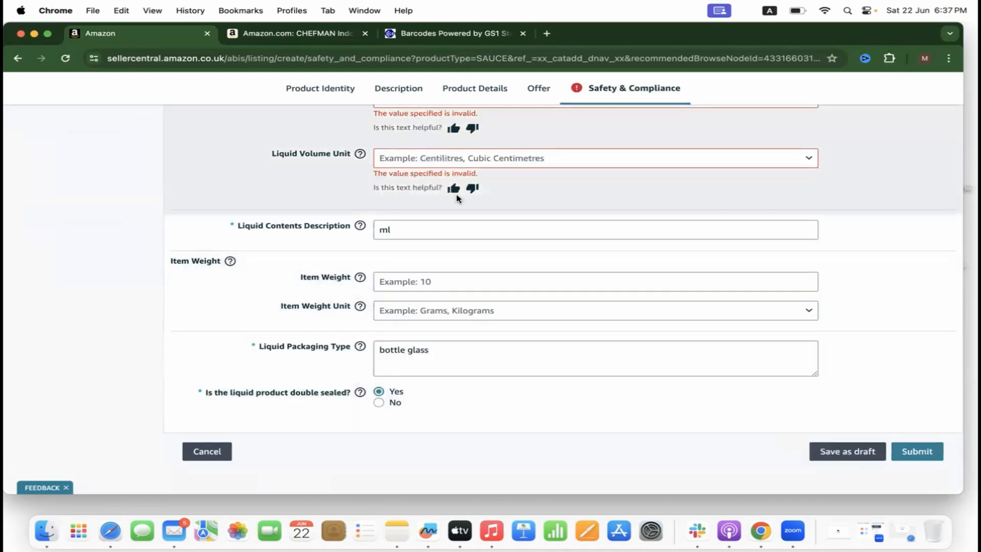
- Set the liquid volume unit to Millilitres
scroll(479, 241, up, 3)
click(479, 244)
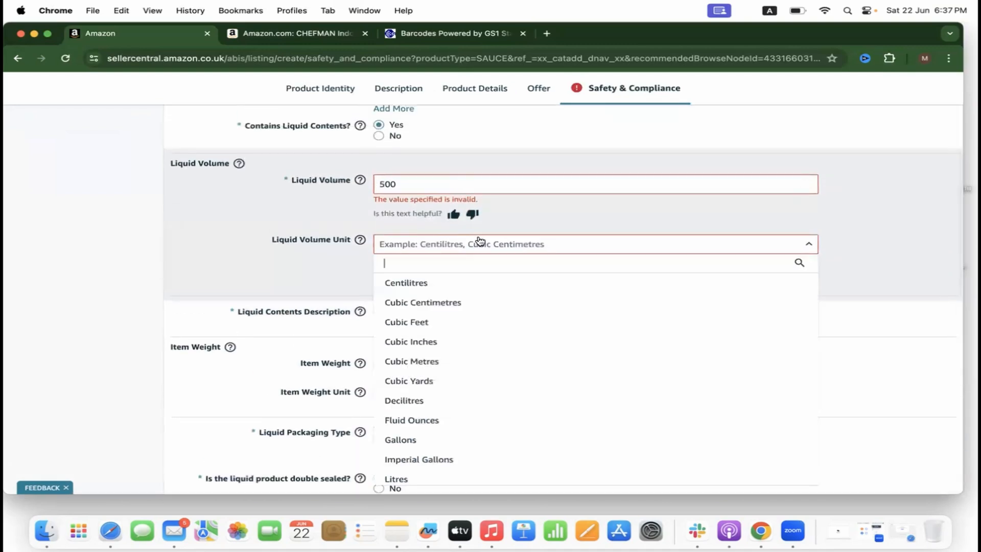
text(ml)
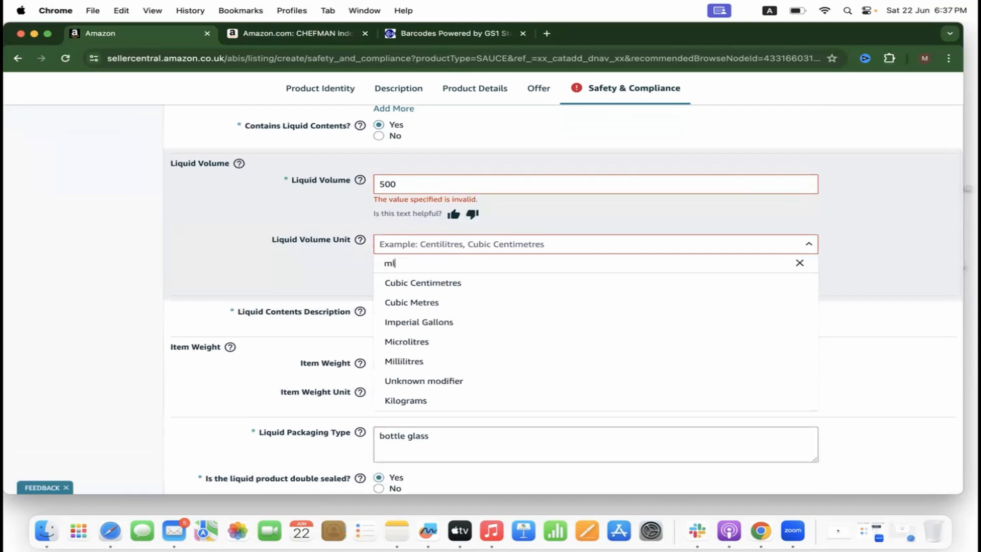
key(BackSpace)
click(416, 360)
- On the Product Identity page, clear the no-product-ID and no-brand-name options and set the brand name to AVC
scroll(418, 353, down, 3)
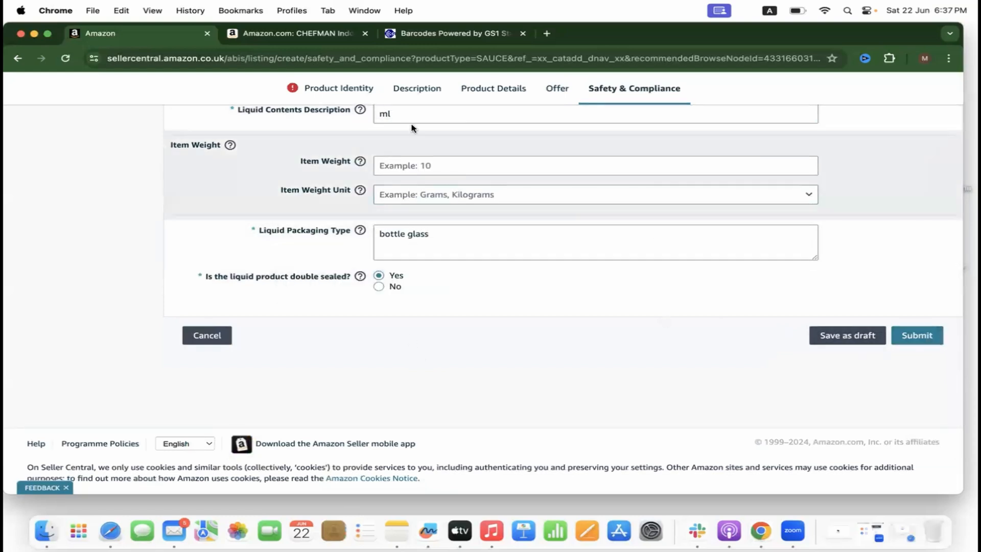
click(355, 97)
scroll(479, 332, down, 5)
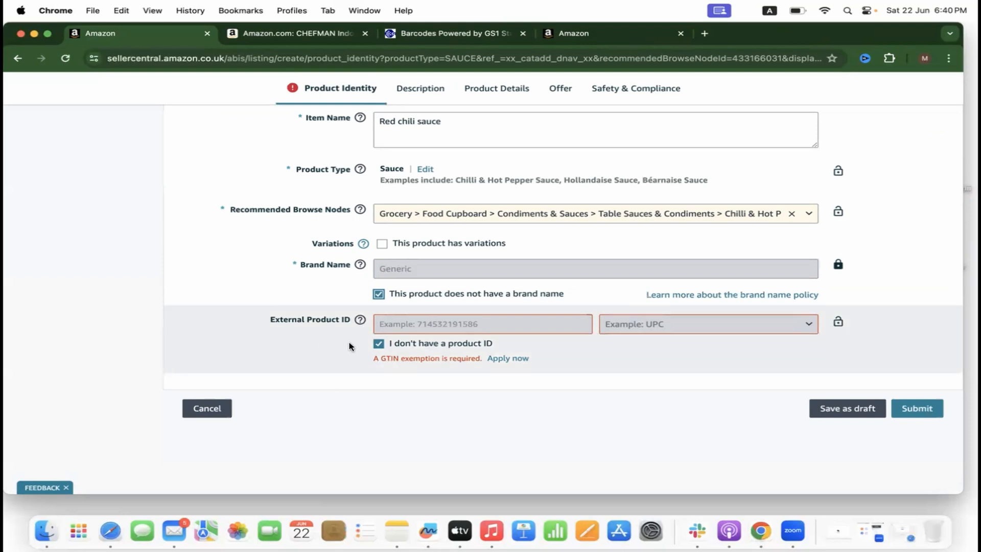
click(379, 344)
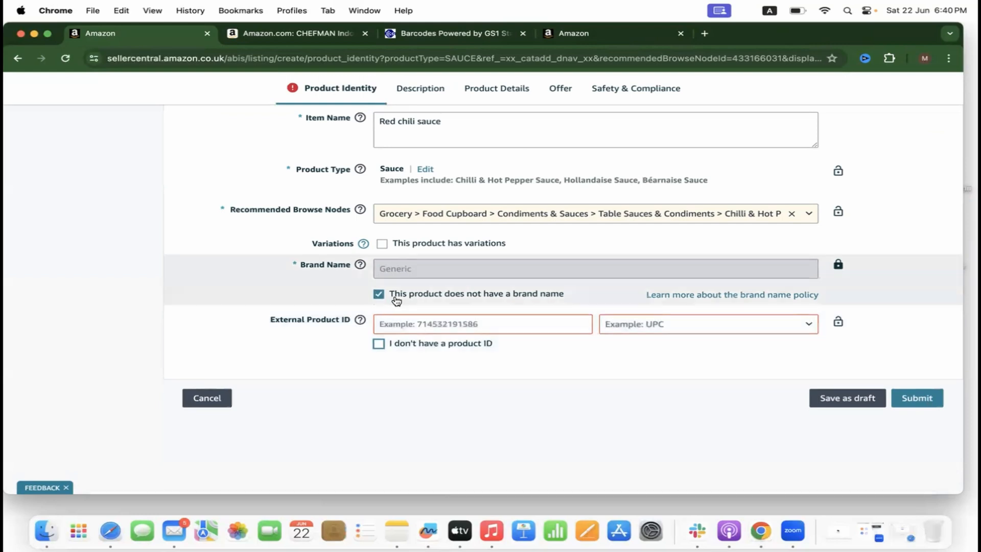
click(378, 295)
double_click(417, 270)
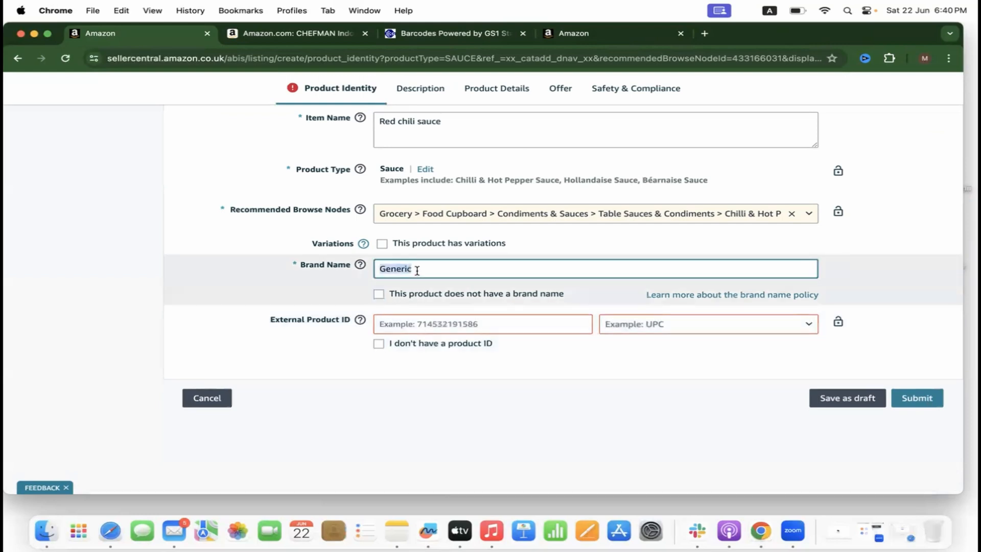
text(rjgoj)
key(BackSpace)
key(BackSpace)
key(BackSpace)
key(BackSpace)
key(BackSpace)
text(AVC)
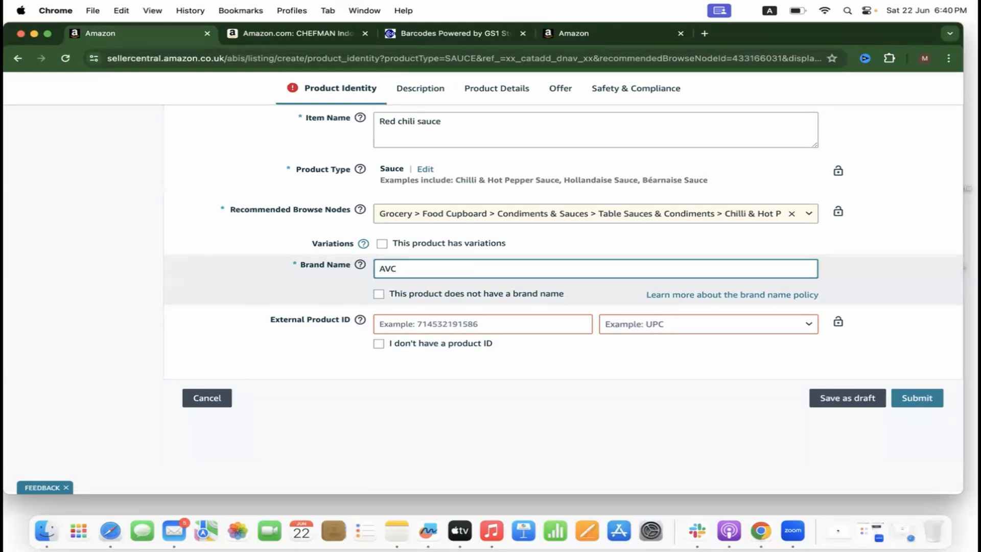
click(434, 404)
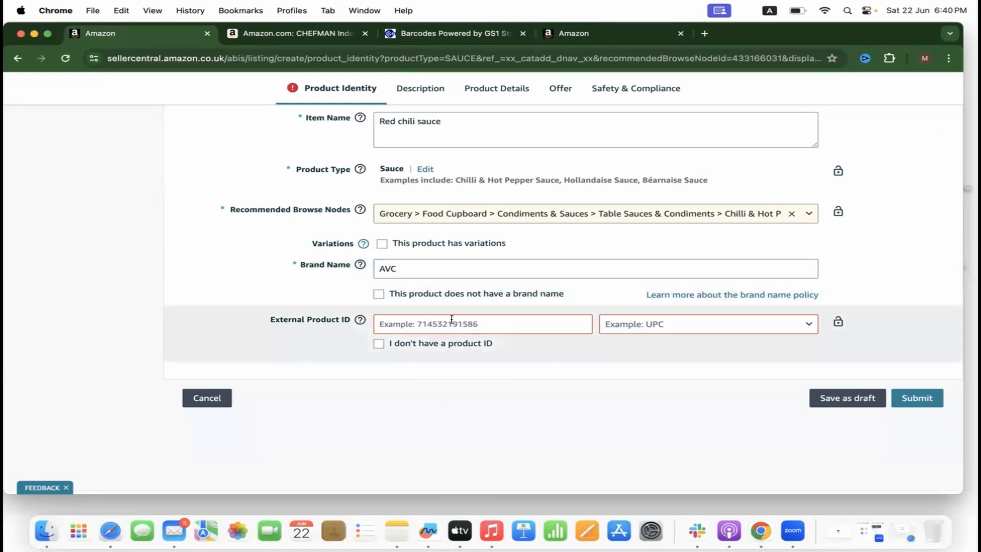
click(424, 325)
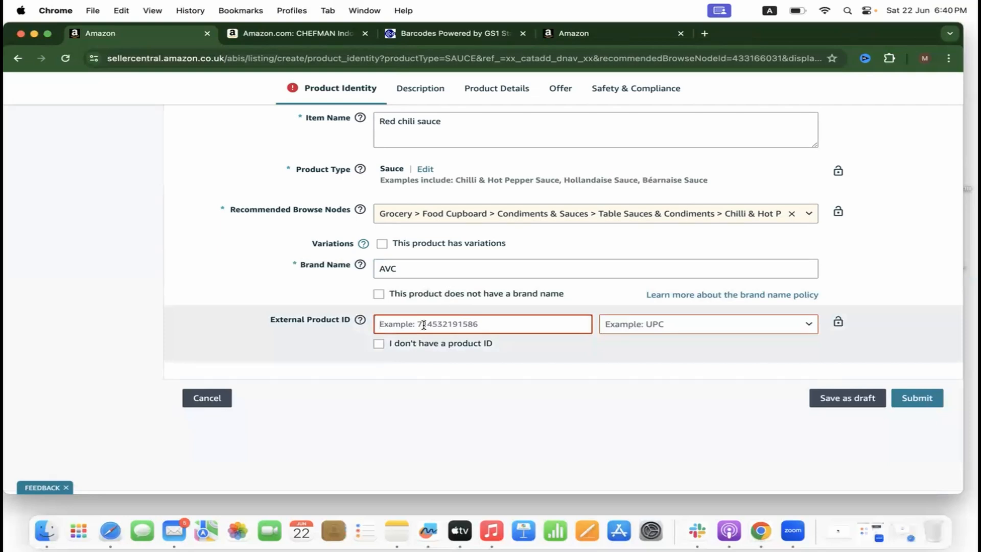
text(1234567889)
click(627, 327)
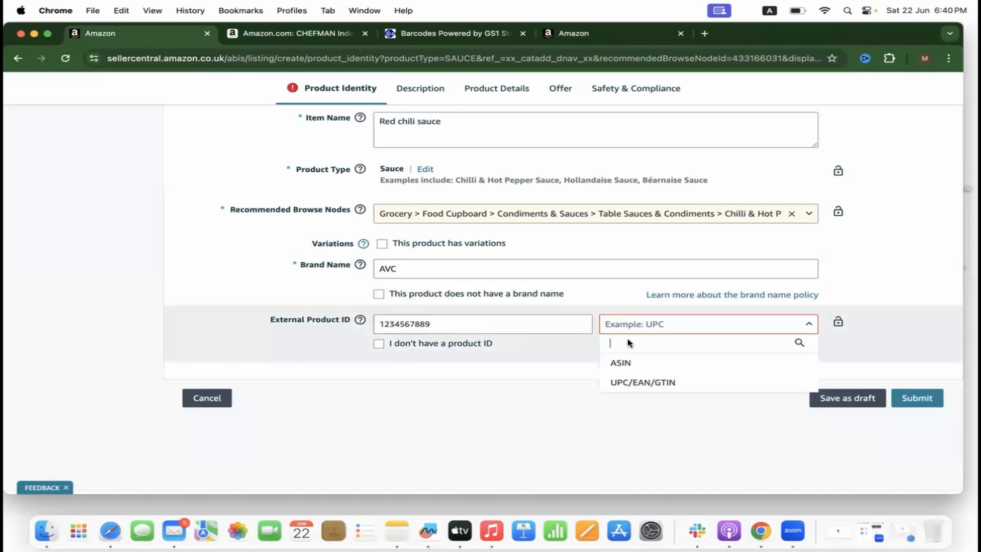
click(629, 383)
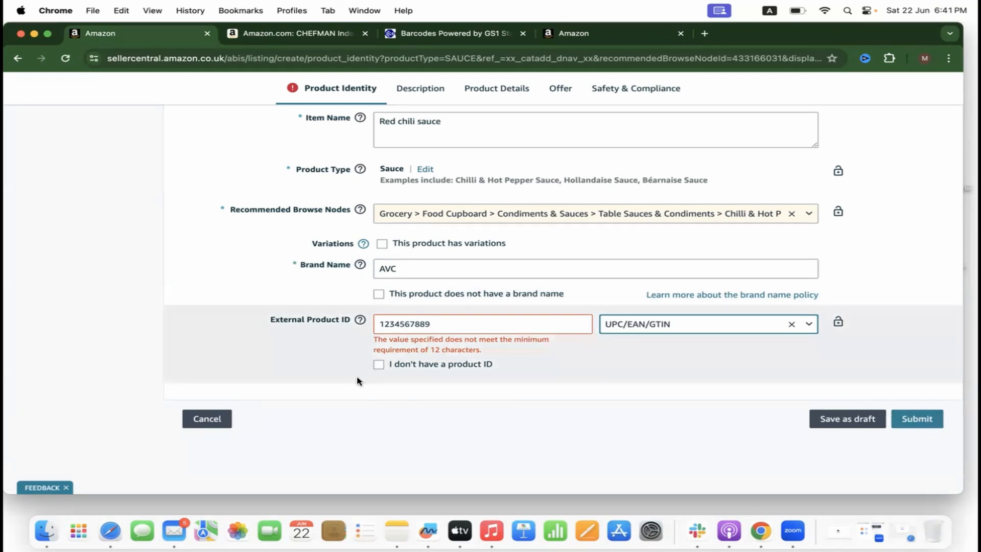
- Declare that the product has no product ID, try applying for a GTIN exemption, and return to the listing
click(378, 365)
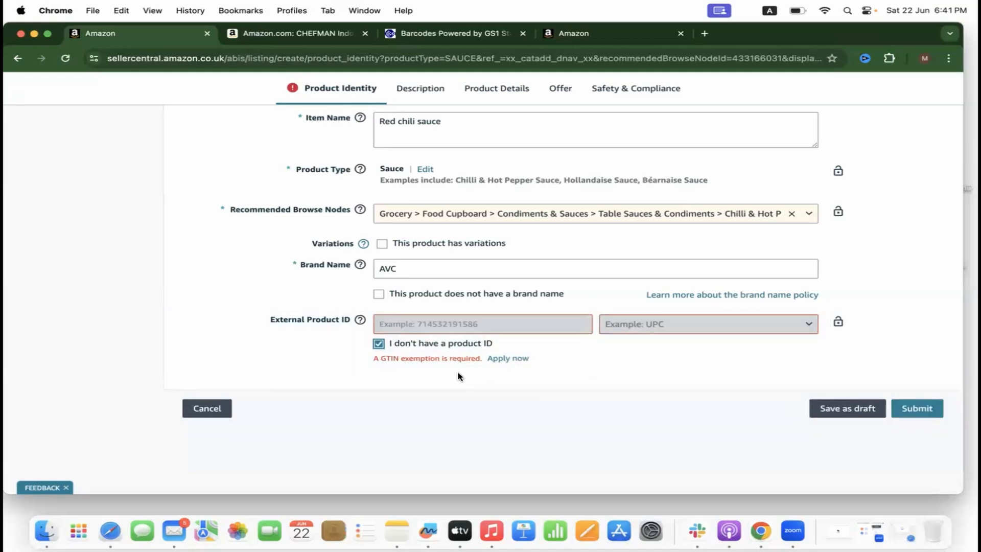
click(514, 360)
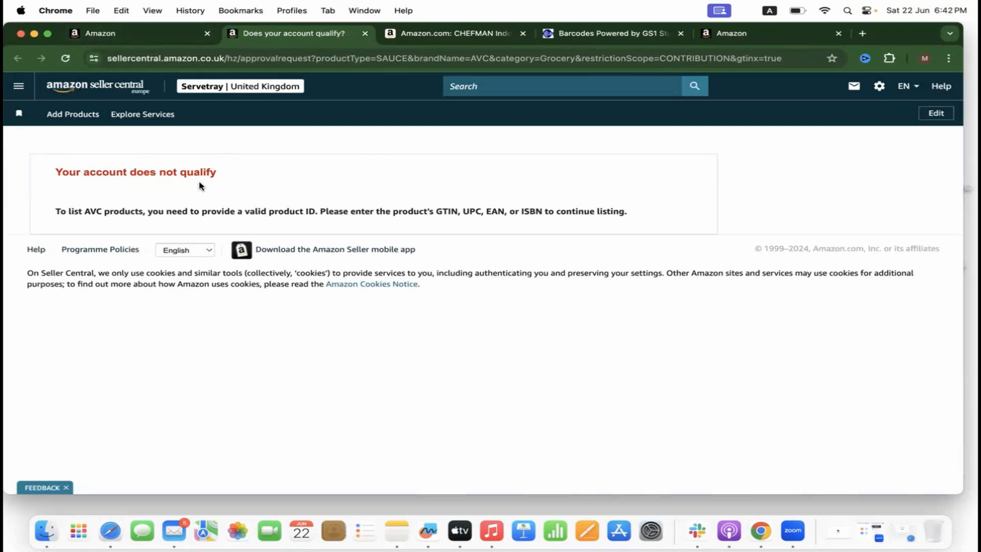
click(137, 41)
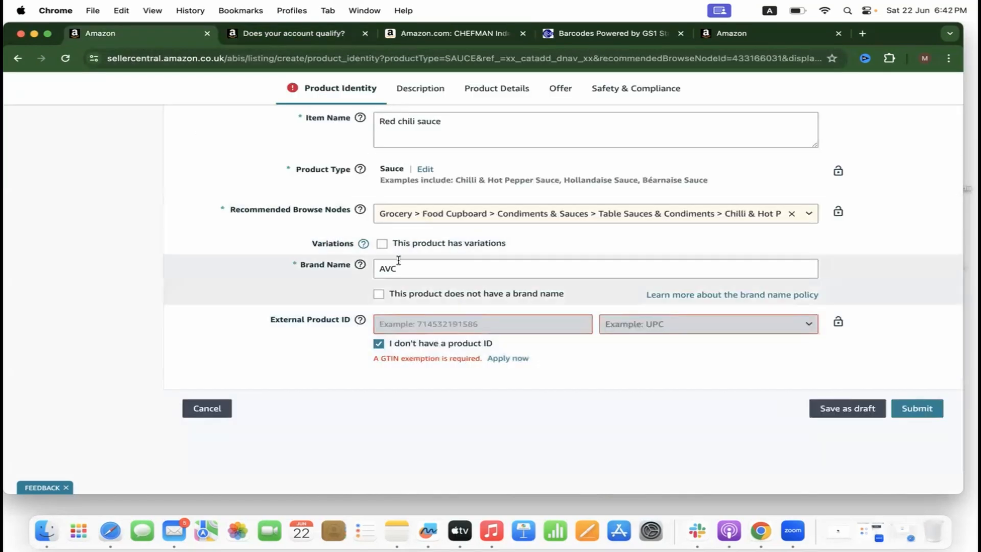
- Change the brand name to Servetray and open the GTIN exemption application for the listing
double_click(398, 261)
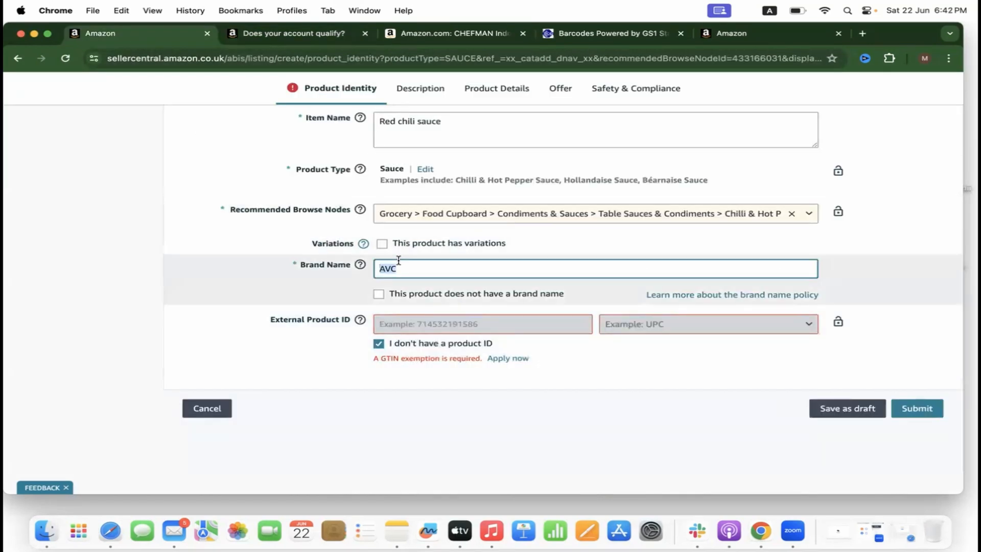
text(Ser)
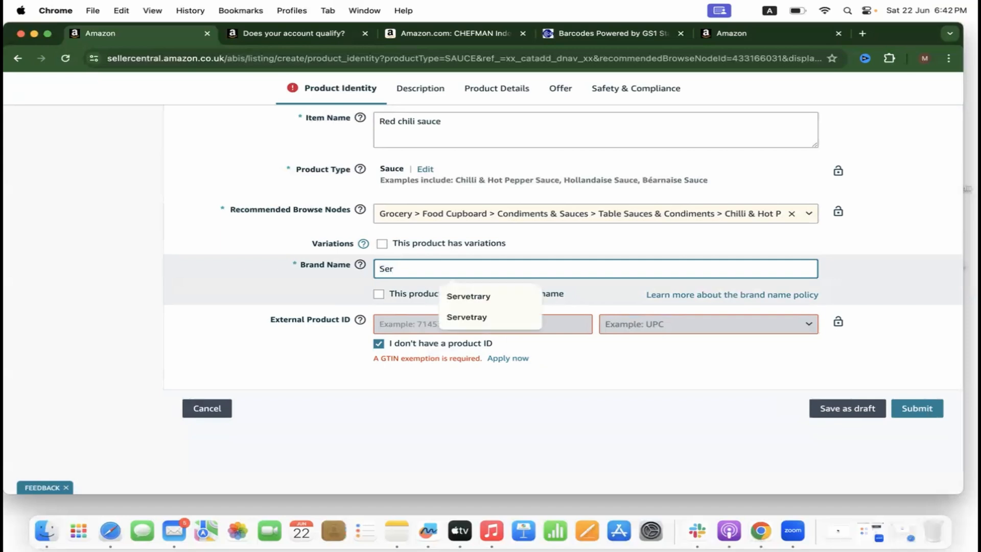
click(479, 316)
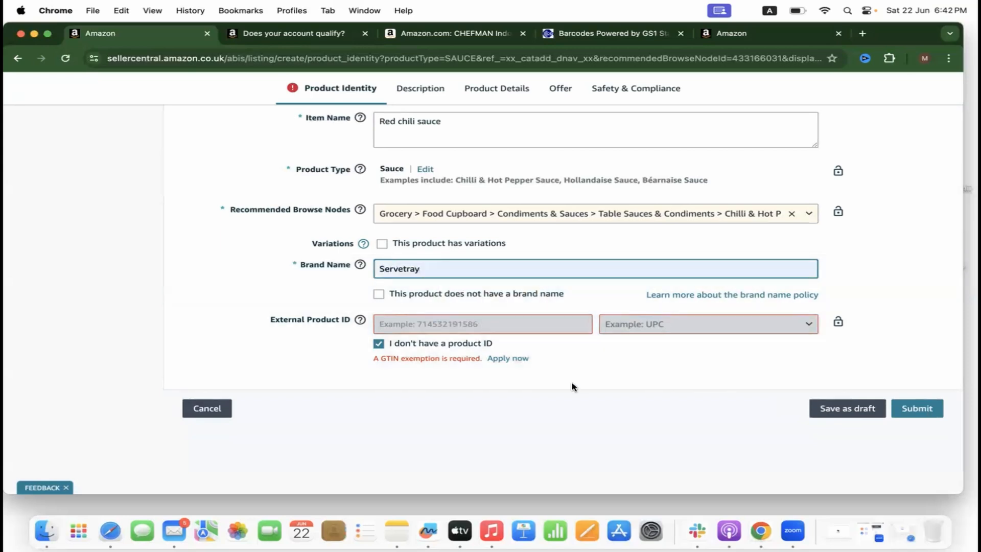
click(512, 369)
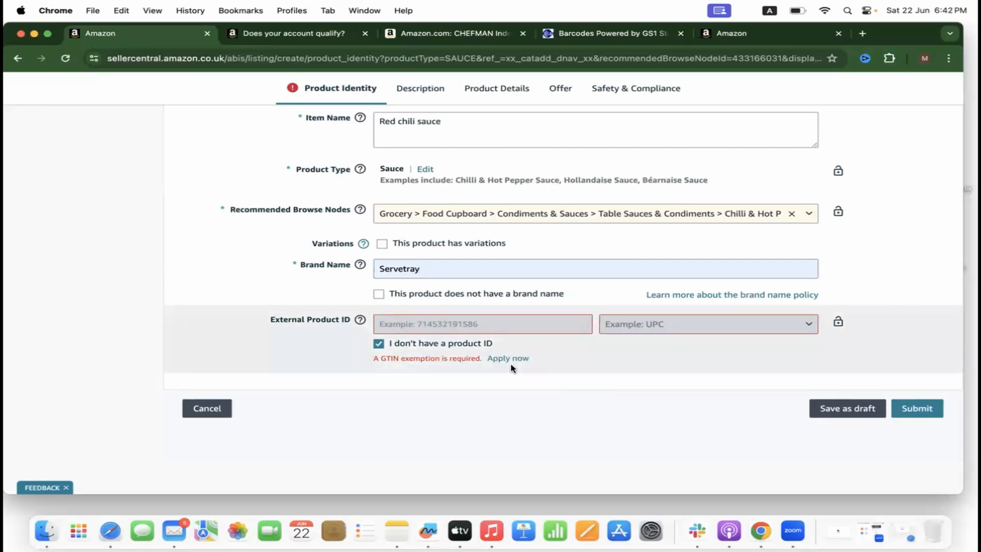
click(502, 359)
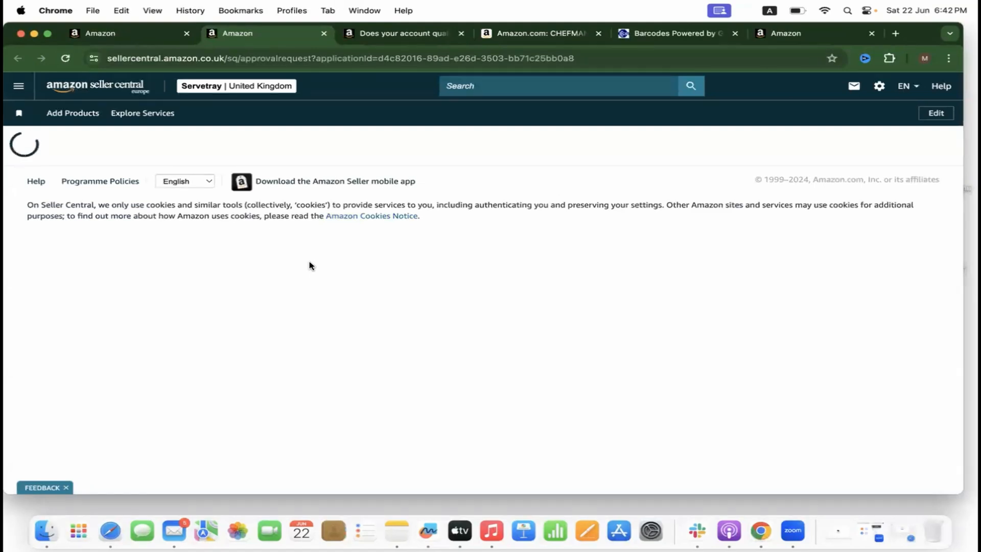
- In the GTIN exemption request, enter red chili sauce as the product name and confirm all six document requirements
click(94, 308)
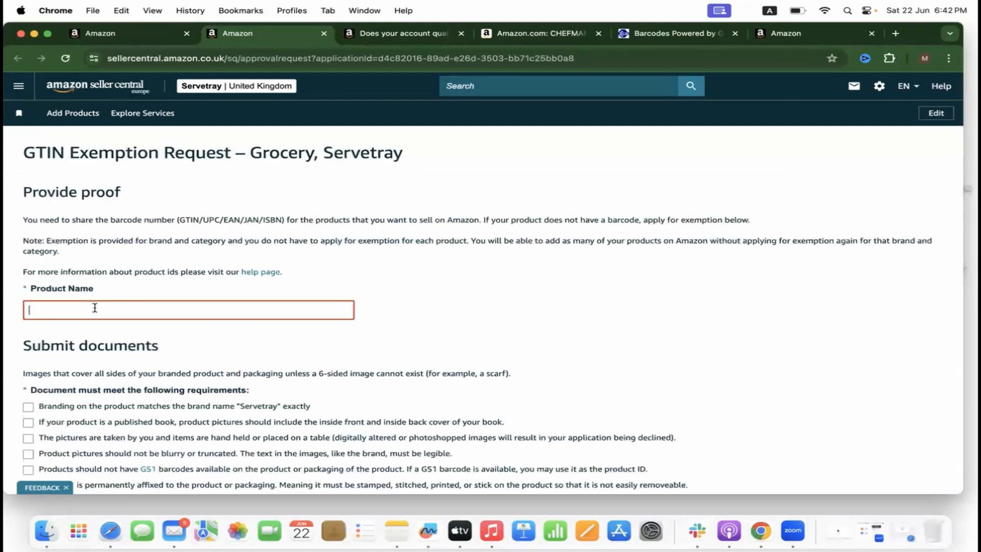
text(red chili sauce)
scroll(6, 288, down, 5)
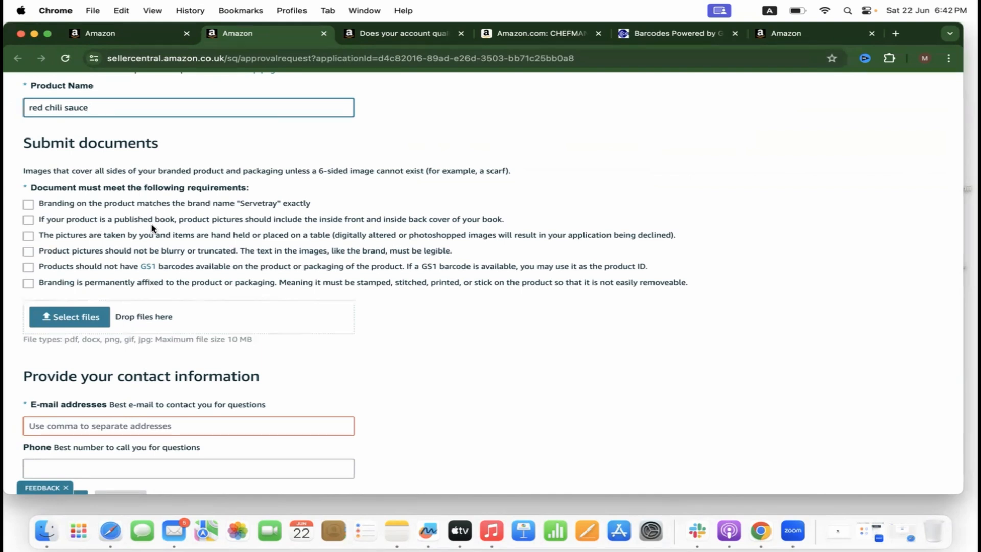
click(28, 205)
click(28, 220)
click(28, 236)
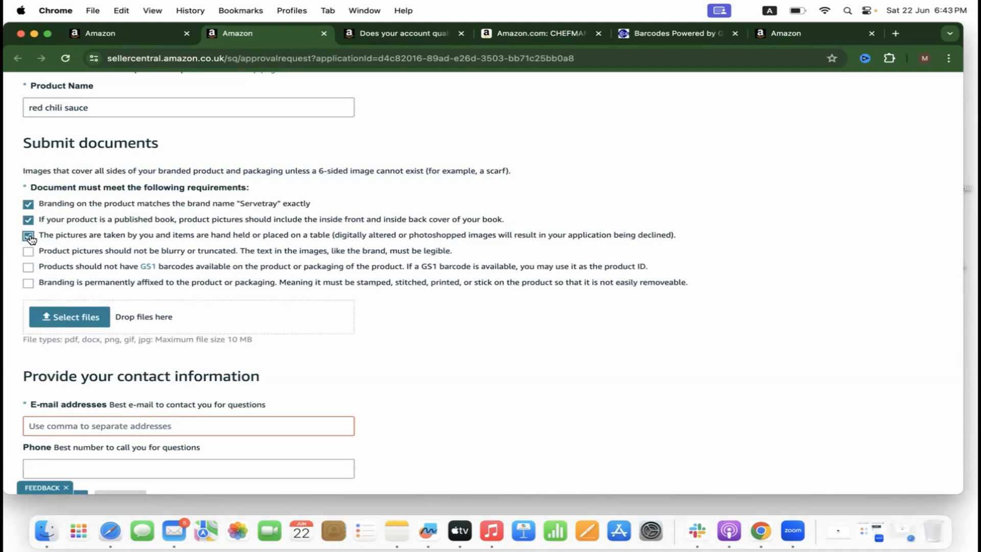
click(29, 252)
click(28, 267)
click(28, 283)
- Upload Screenshot_2024-06-14_at_12.24.04_AM-removebg-preview.png from the Downloads folder as the supporting product image
click(73, 317)
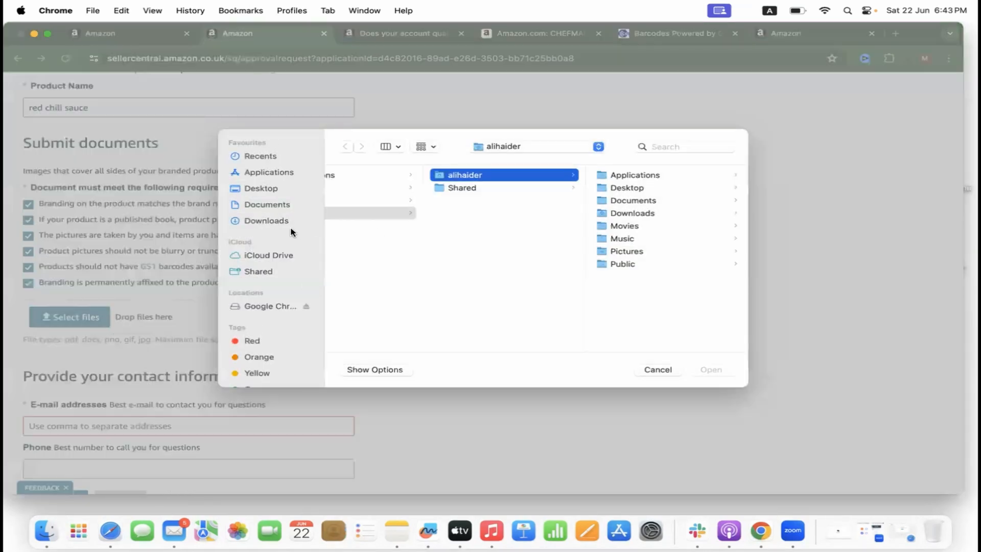
click(281, 223)
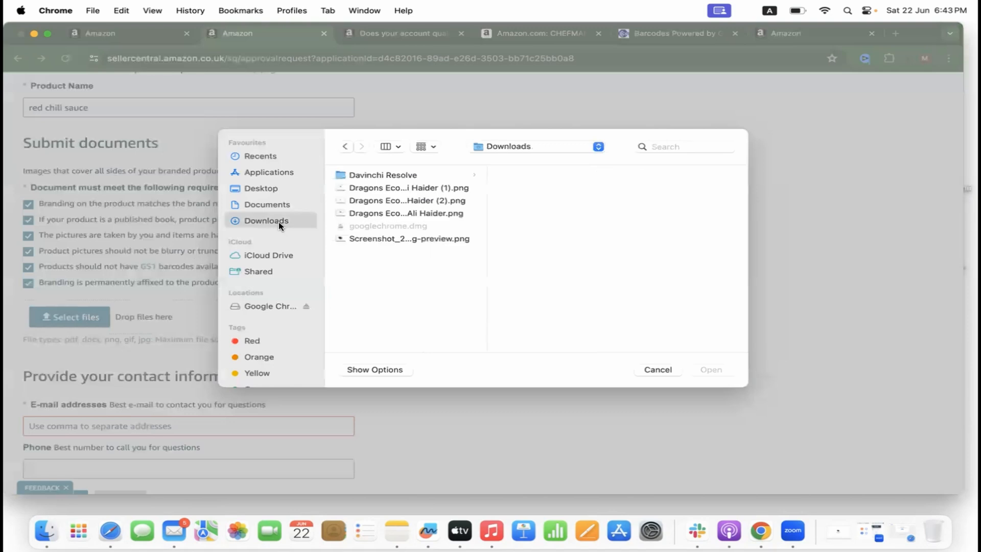
click(389, 239)
key(Return)
scroll(398, 365, down, 2)
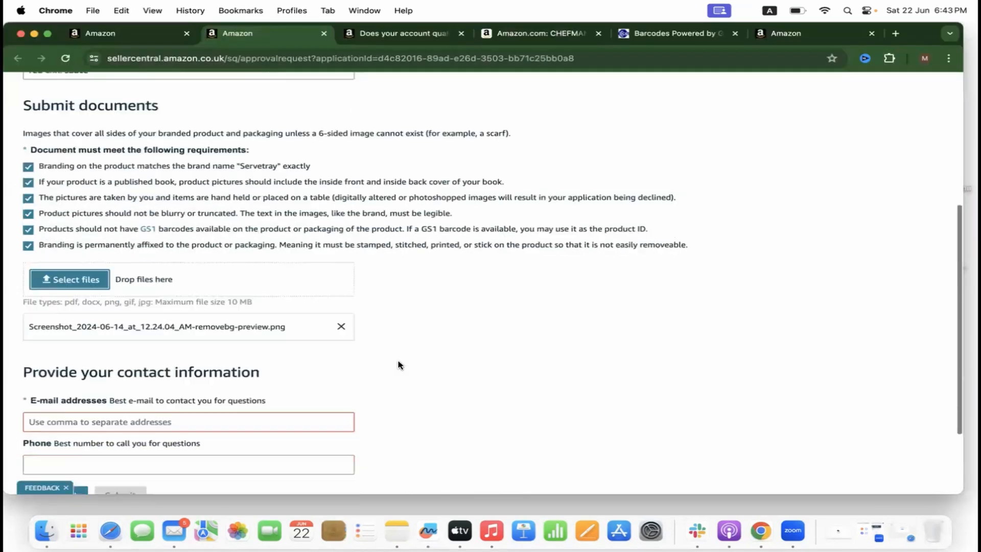
- Fill in the contact e-mail address in the exemption request's contact information
scroll(399, 365, down, 2)
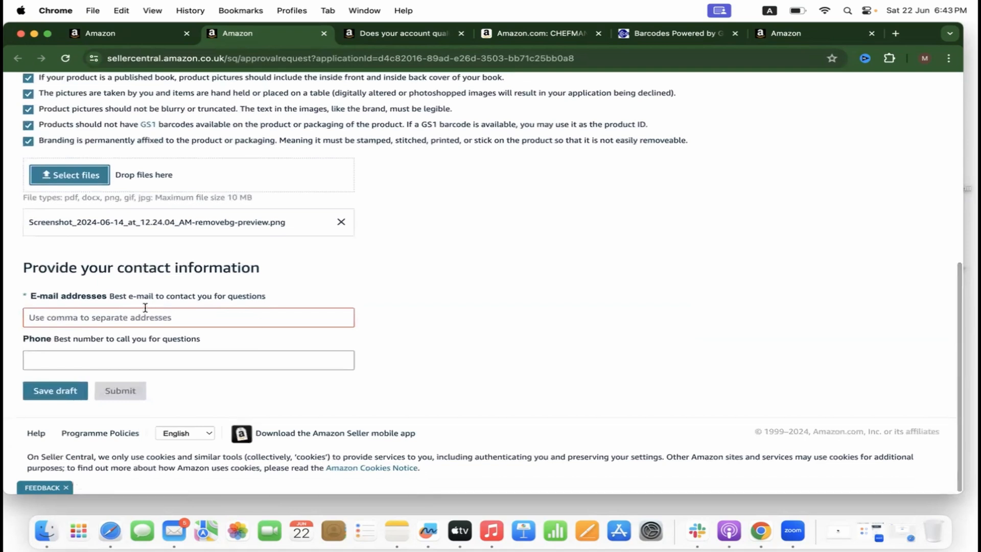
click(107, 318)
click(158, 344)
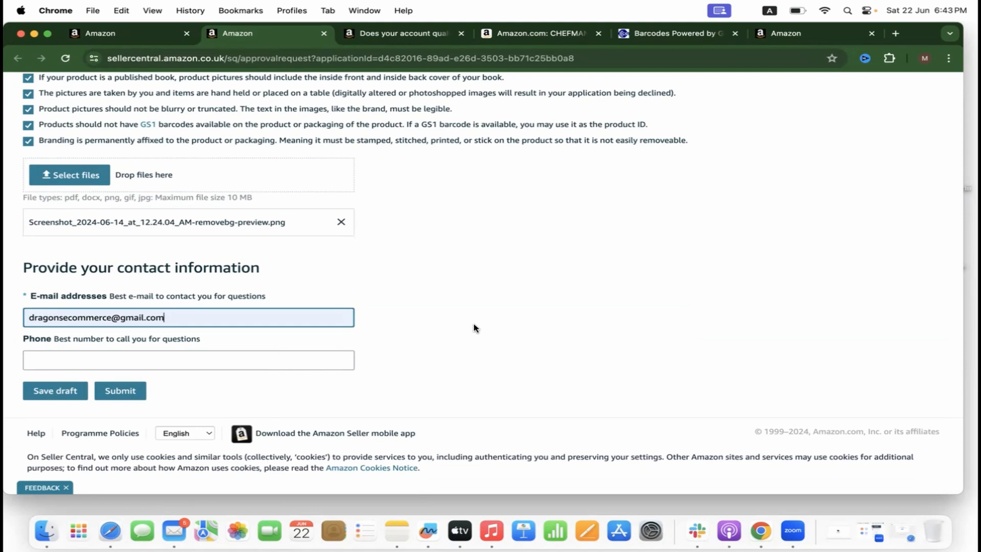
- Open Manage All Inventory from the Seller Central home page, dismiss the What is new introduction, and view the listed products
click(144, 33)
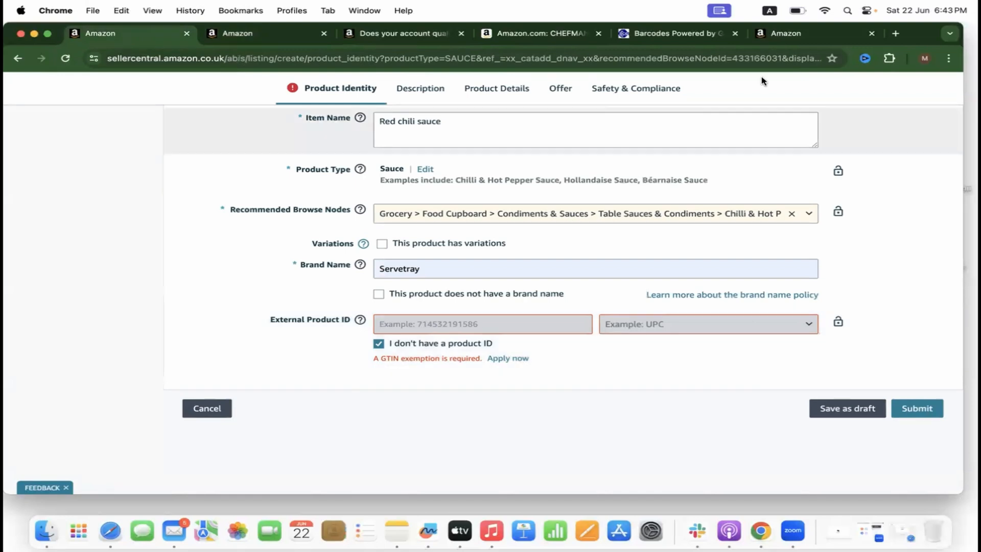
click(774, 31)
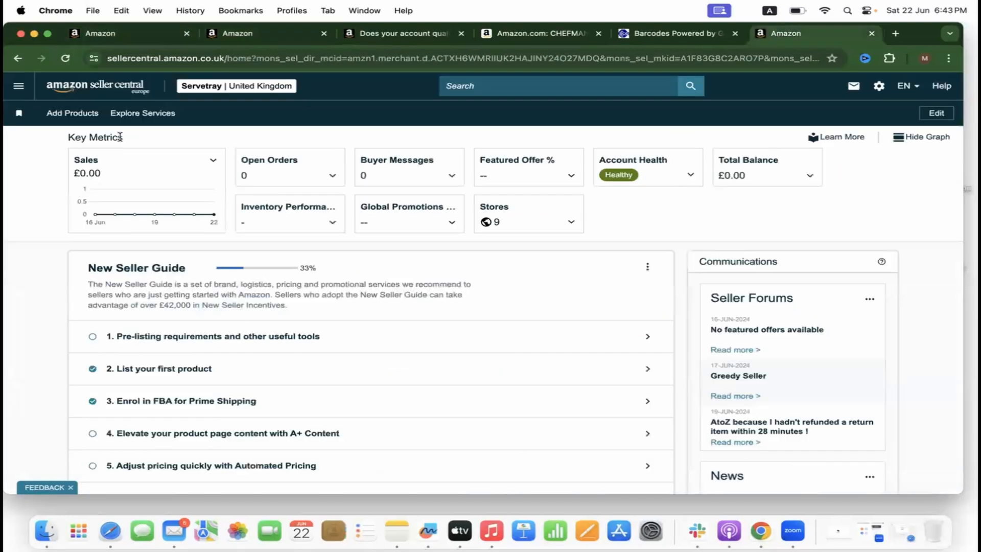
click(19, 86)
mouse_move(148, 145)
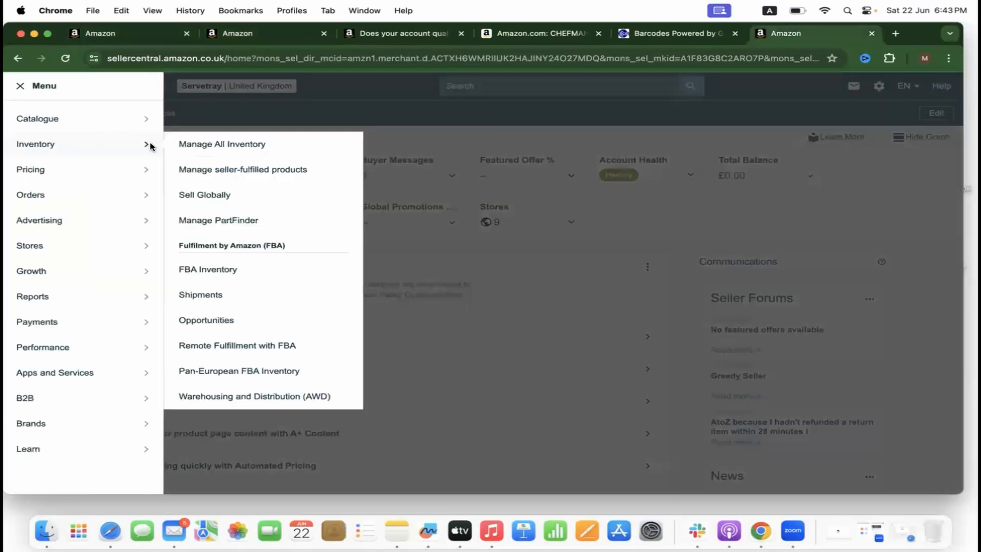
click(188, 150)
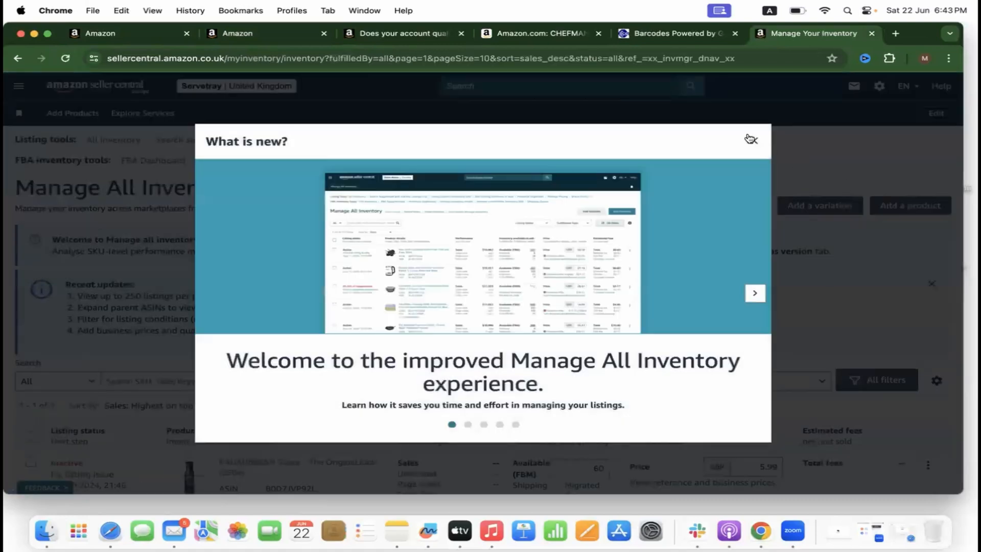
click(752, 140)
scroll(747, 138, down, 5)
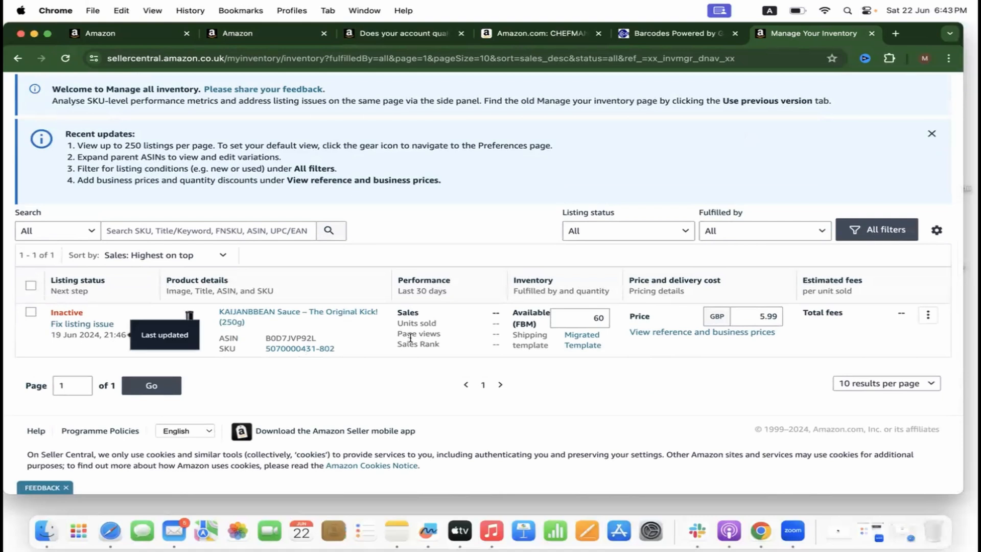
- Open the KAIJANBBEAN Sauce product page, accept the cookies, and expand its Ingredients and Product details sections
click(229, 318)
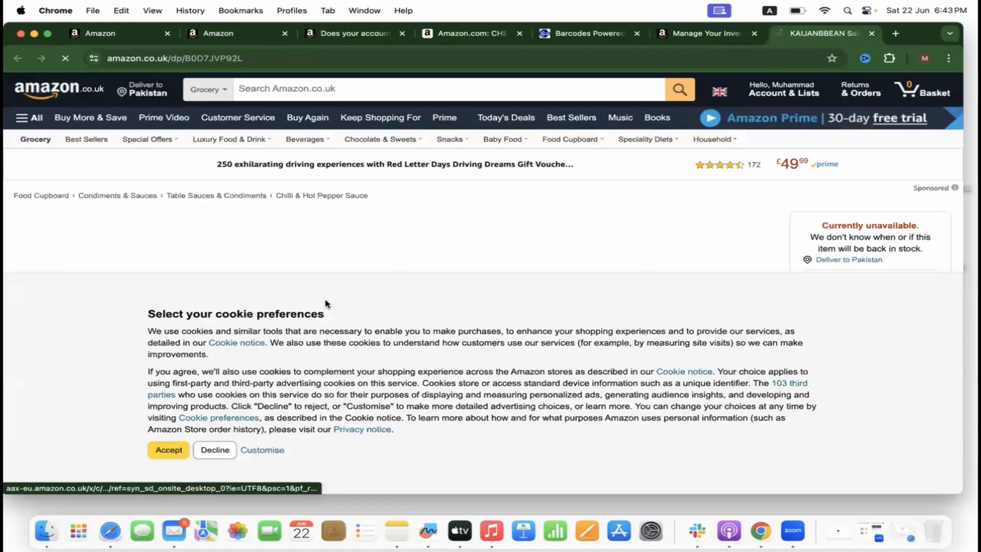
click(168, 451)
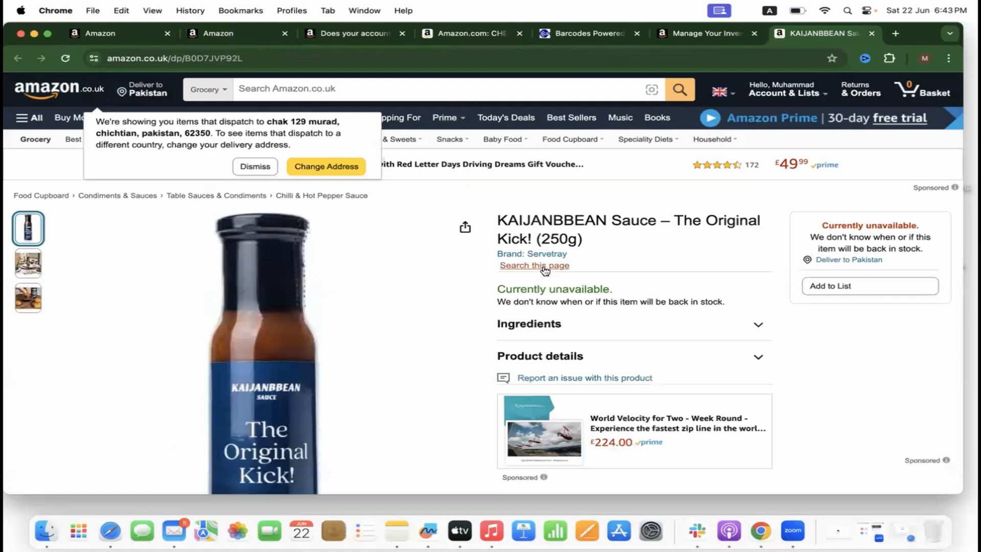
click(600, 327)
scroll(602, 327, down, 2)
scroll(602, 306, down, 1)
click(602, 277)
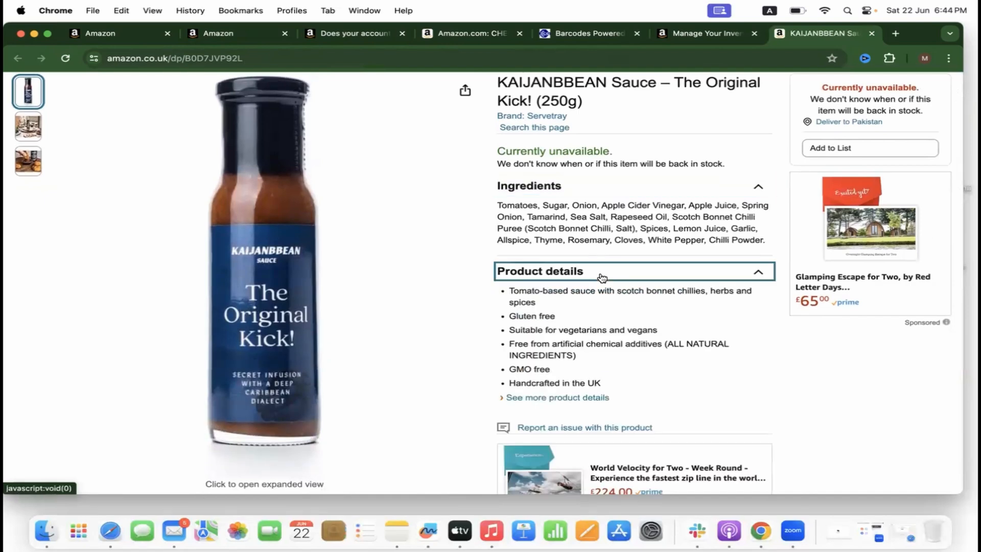
- Examine the sauce page's technical details, important information and product description, and view the third product image
scroll(602, 276, down, 10)
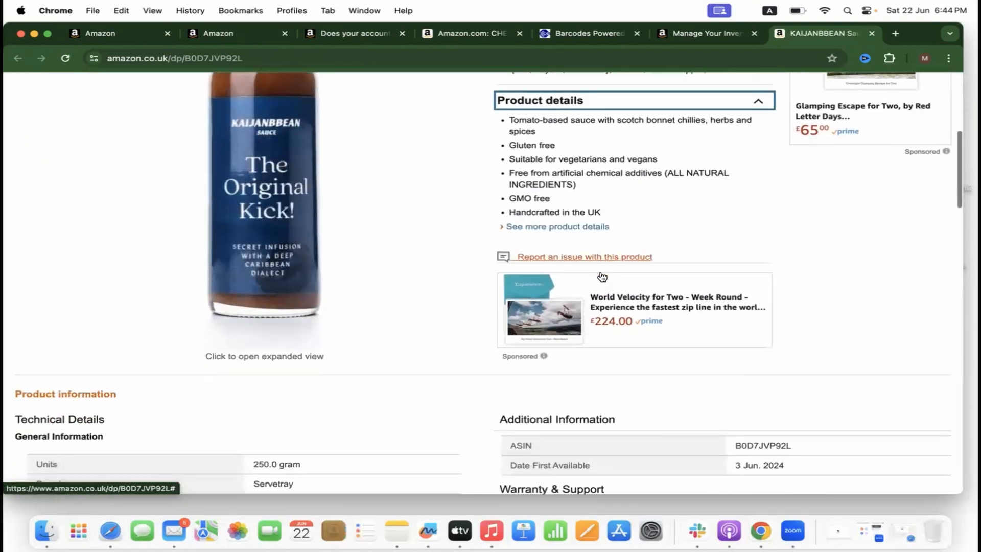
scroll(602, 276, down, 4)
scroll(536, 292, up, 2)
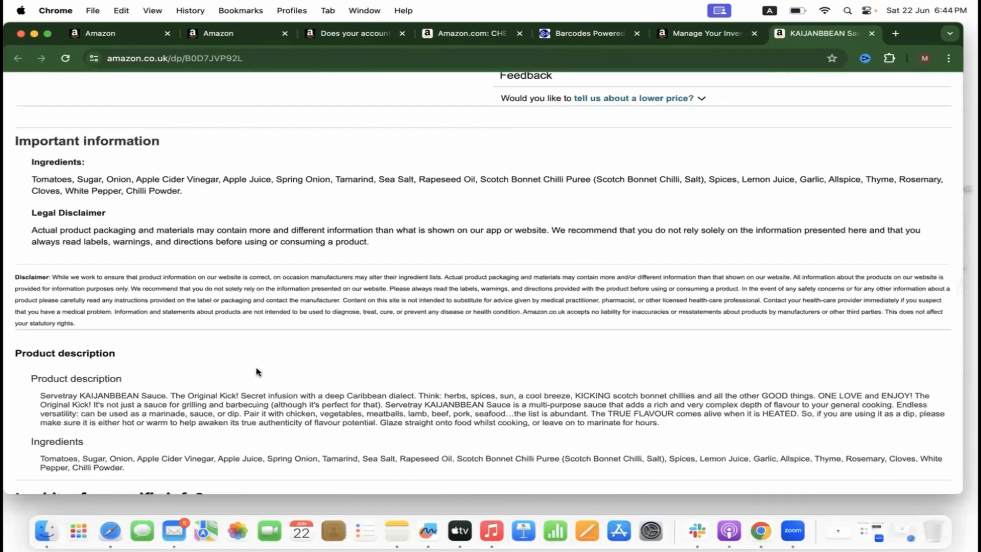
scroll(216, 406, up, 10)
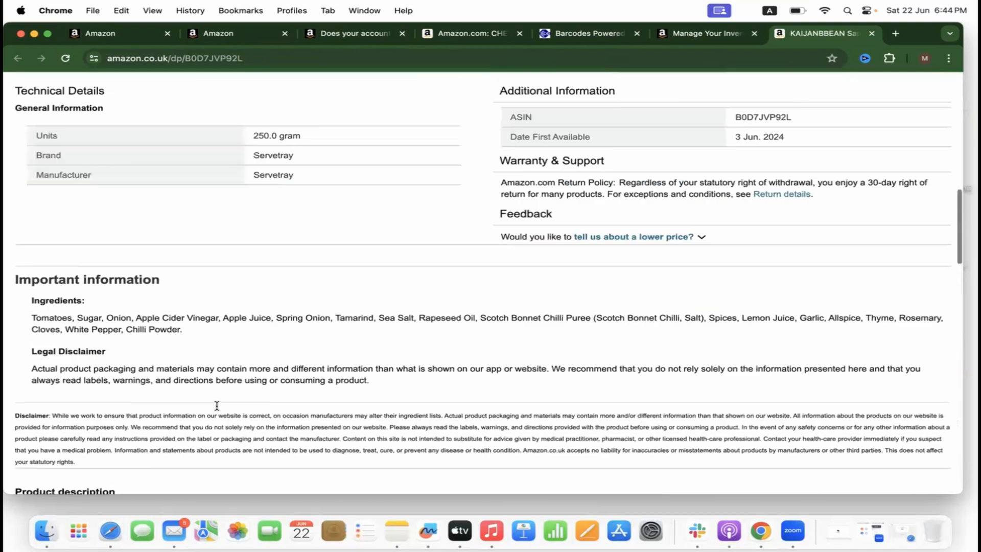
scroll(217, 406, up, 2)
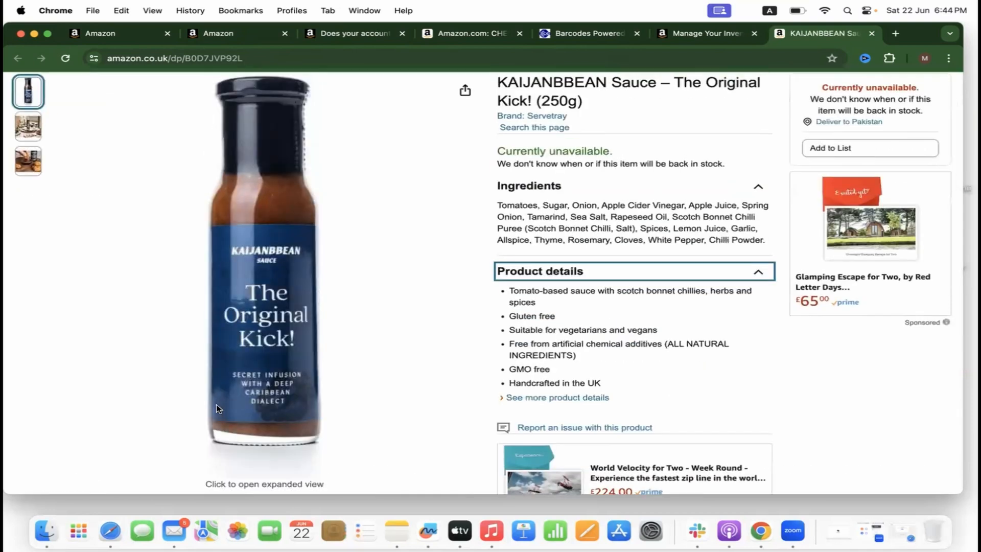
scroll(216, 408, up, 3)
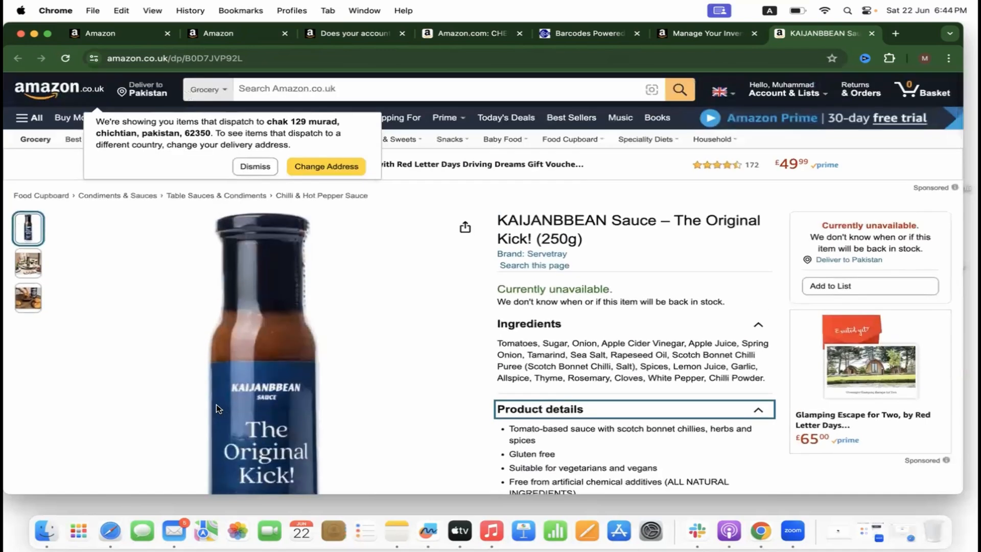
click(19, 312)
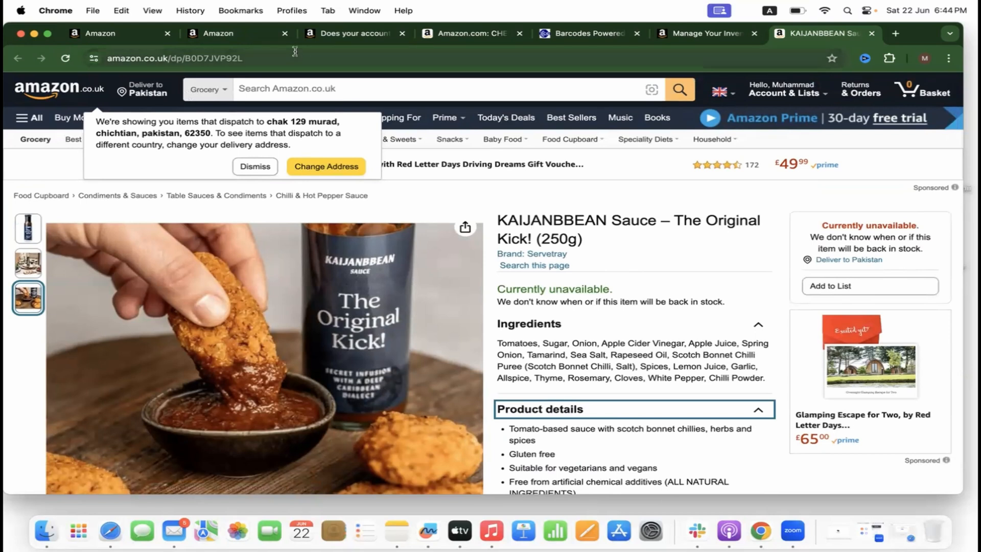
- Return to the Manage All Inventory page and review its listing tools and the sauce listing's row
click(132, 37)
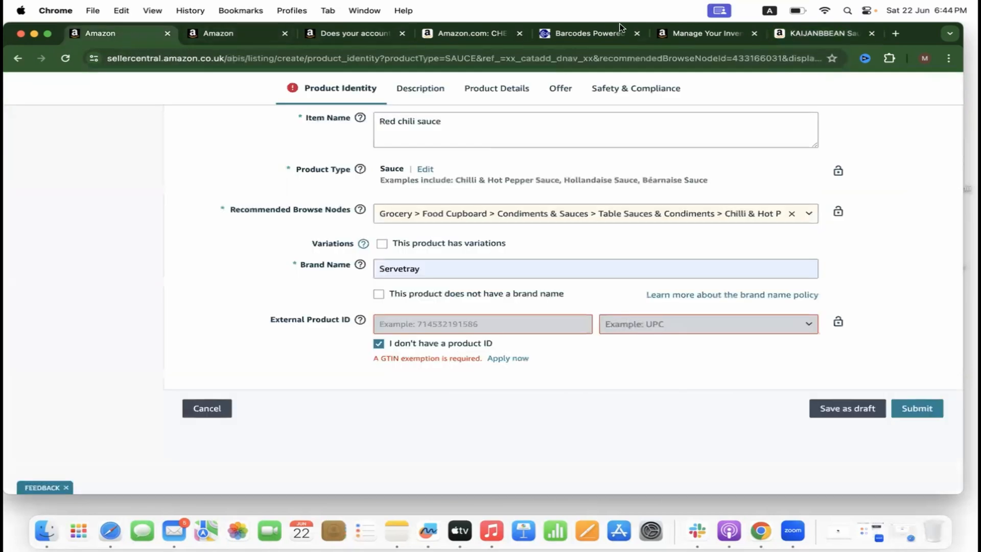
click(704, 36)
scroll(392, 173, up, 5)
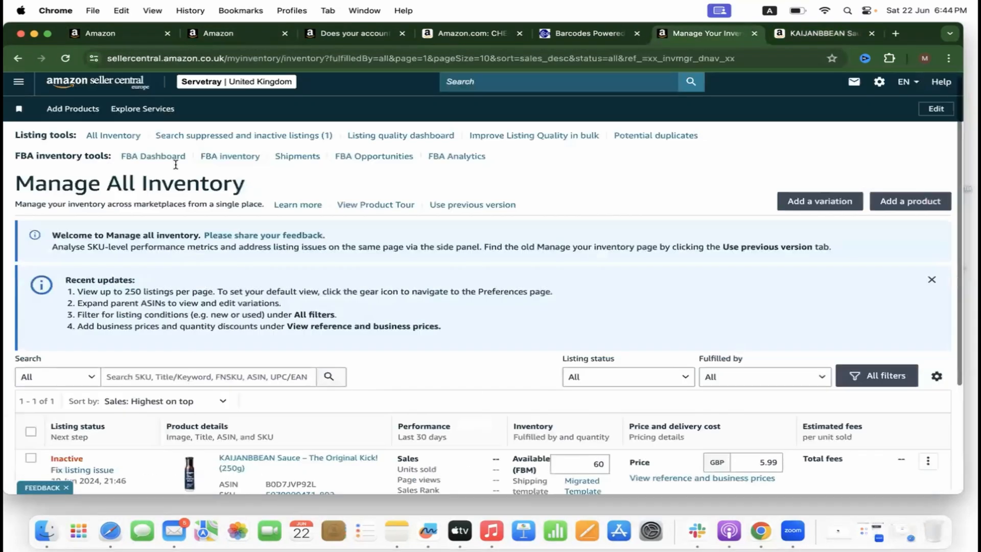
scroll(249, 317, down, 5)
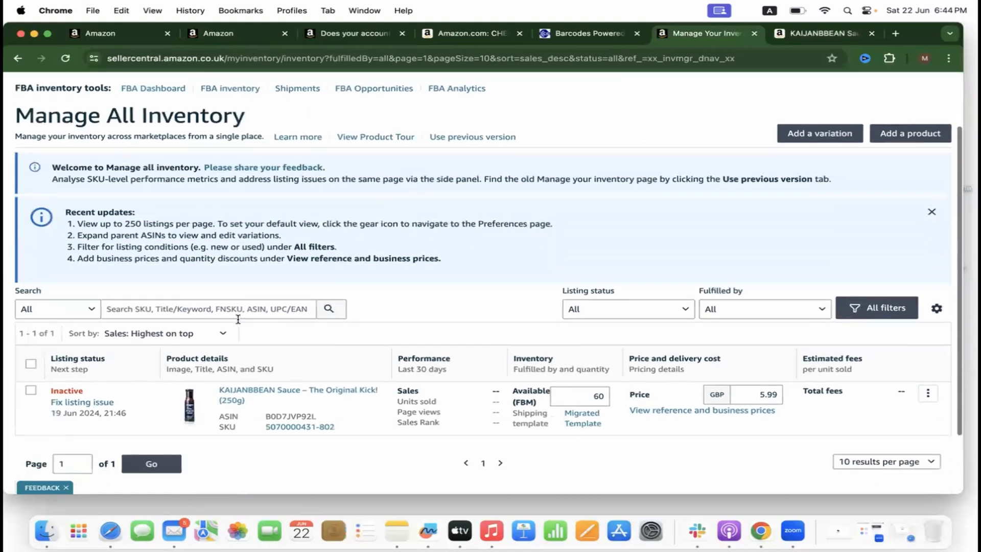